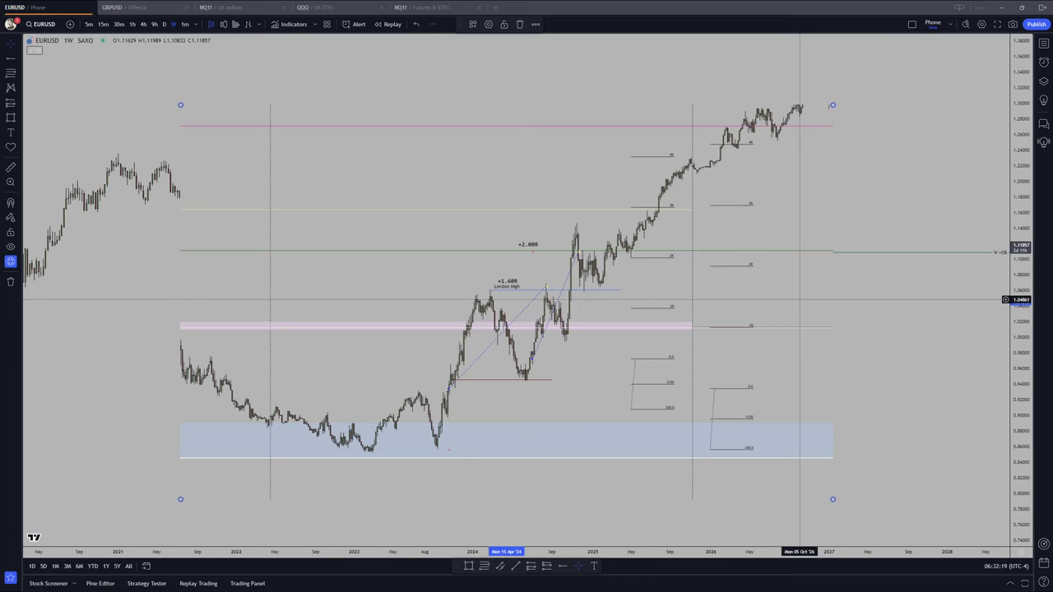
Delete the selected price schematic drawing from the weekly EURUSD chart and bring the actual candles into view.
{"action": "key", "text": "Delete"}
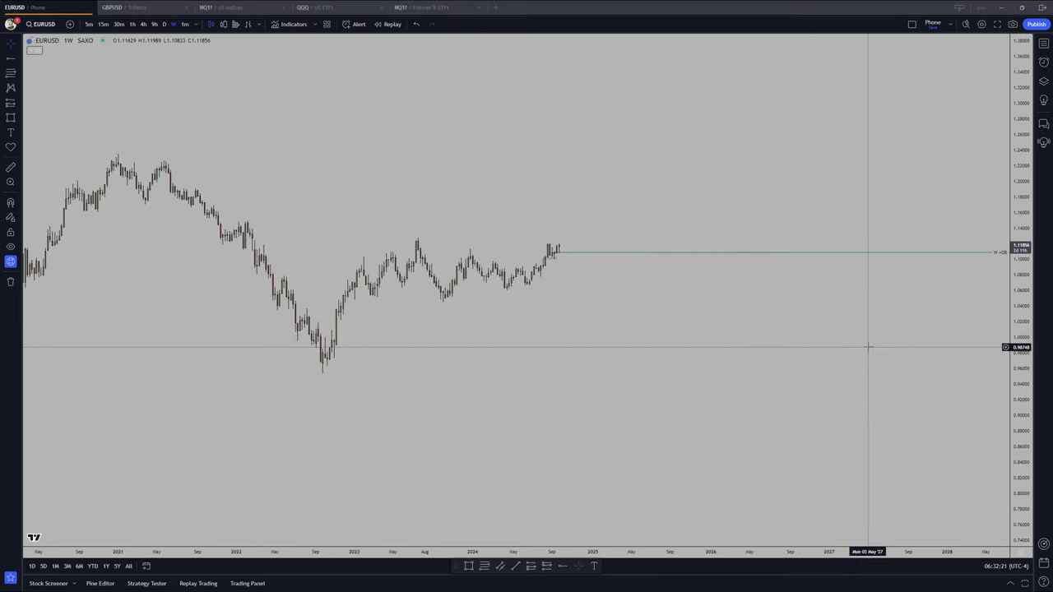
{"action": "left_click_drag", "start_coordinate": [620, 349], "coordinate": [781, 357]}
{"action": "scroll", "coordinate": [692, 371], "scroll_direction": "up", "scroll_amount": 1}
{"action": "scroll", "coordinate": [691, 371], "scroll_direction": "up", "scroll_amount": 1}
{"action": "left_click_drag", "start_coordinate": [1020, 418], "coordinate": [1020, 228]}
{"action": "left_click_drag", "start_coordinate": [866, 321], "coordinate": [726, 397]}
{"action": "scroll", "coordinate": [727, 398], "scroll_direction": "up", "scroll_amount": 2}
{"action": "scroll", "coordinate": [749, 403], "scroll_direction": "up", "scroll_amount": 5}
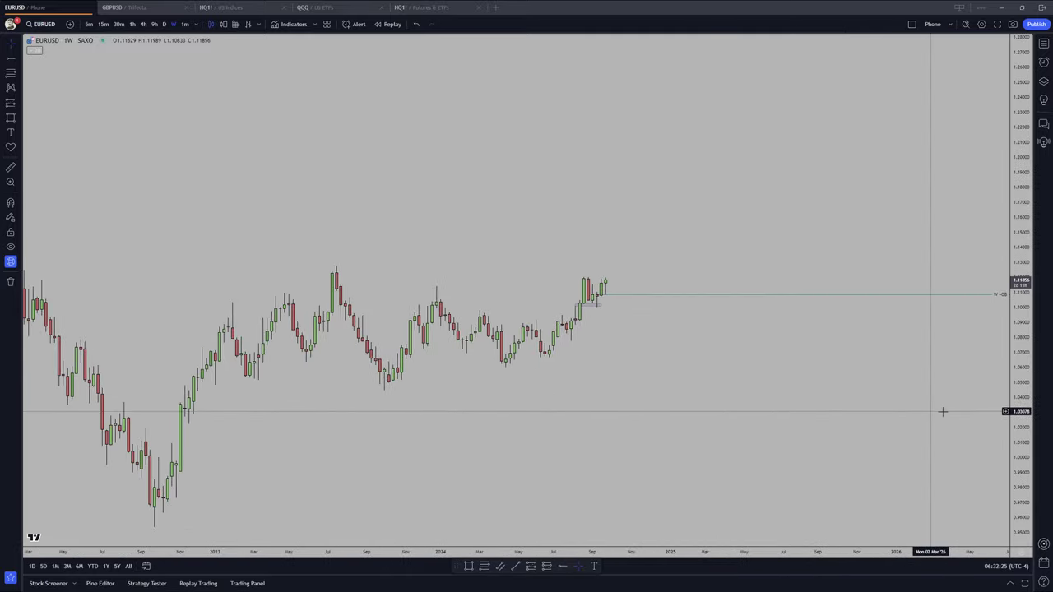
Examine the recent weekly candles around the W +OB level and the shaded purple gap.
{"action": "scroll", "coordinate": [672, 362], "scroll_direction": "up", "scroll_amount": 5}
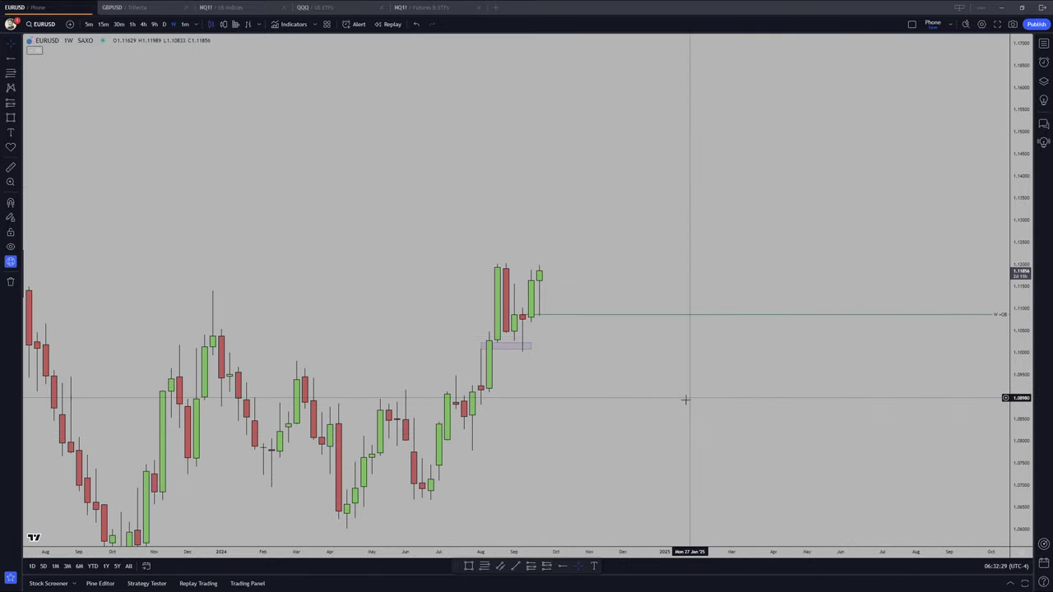
{"action": "scroll", "coordinate": [694, 408], "scroll_direction": "up", "scroll_amount": 3}
{"action": "scroll", "coordinate": [646, 408], "scroll_direction": "down", "scroll_amount": 5}
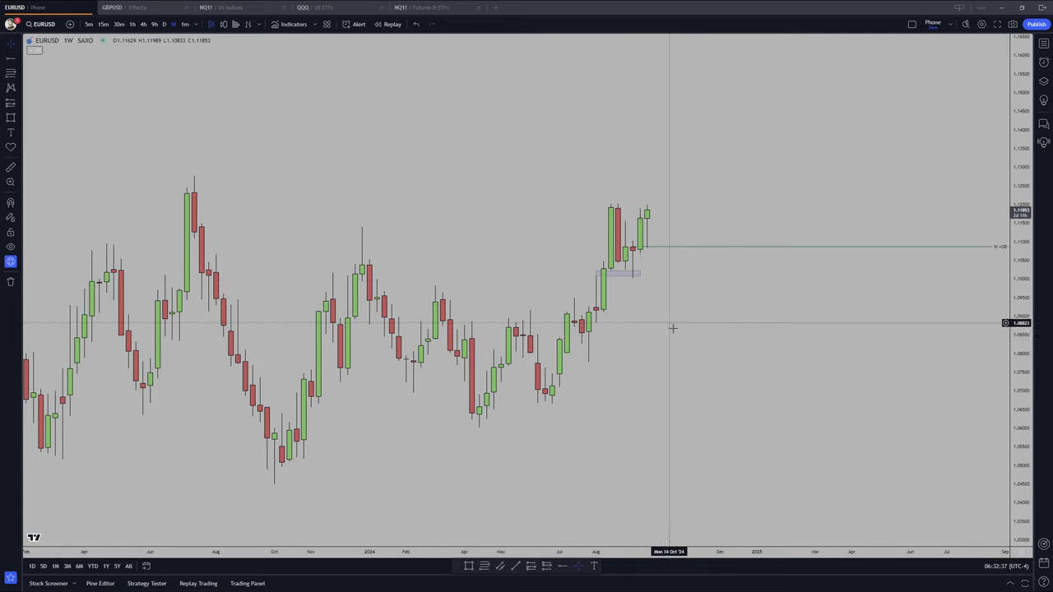
{"action": "scroll", "coordinate": [684, 348], "scroll_direction": "up", "scroll_amount": 2}
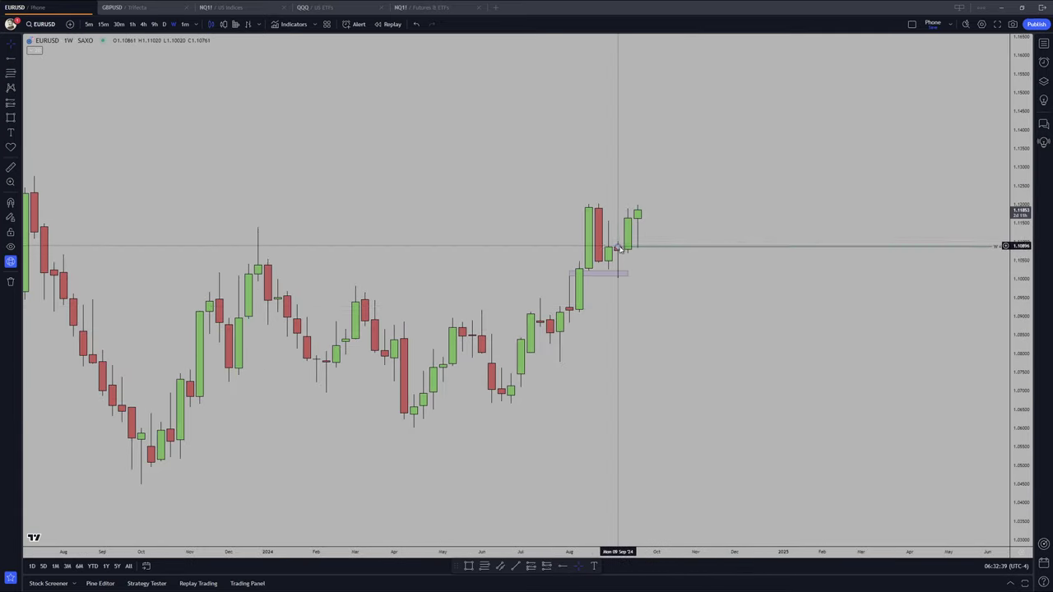
{"action": "left_click", "coordinate": [601, 275]}
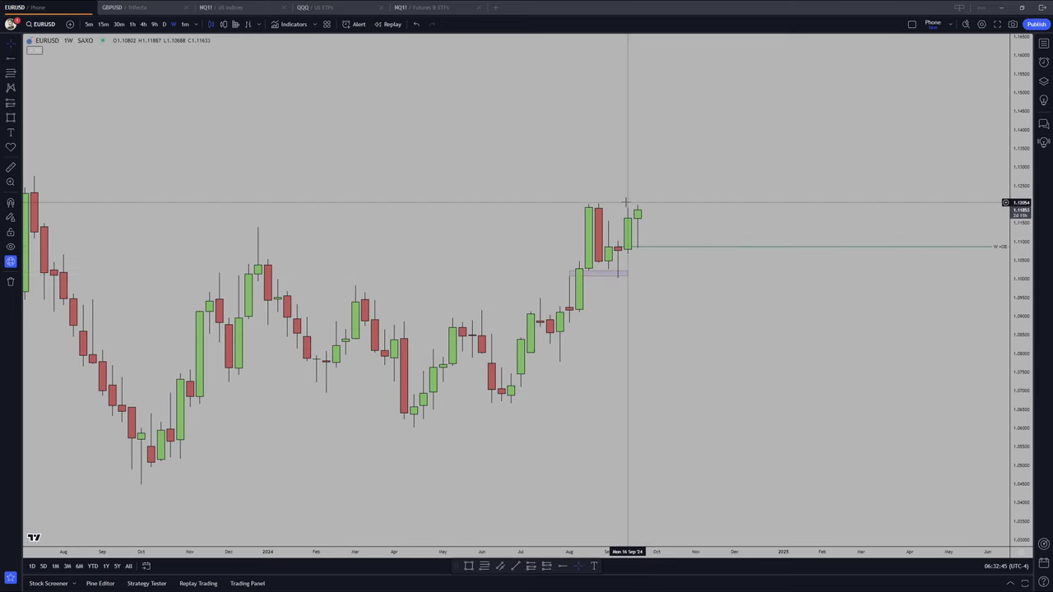
{"action": "left_click_drag", "start_coordinate": [686, 332], "coordinate": [684, 376]}
{"action": "scroll", "coordinate": [684, 375], "scroll_direction": "up", "scroll_amount": 4}
{"action": "left_click_drag", "start_coordinate": [1026, 418], "coordinate": [1025, 181]}
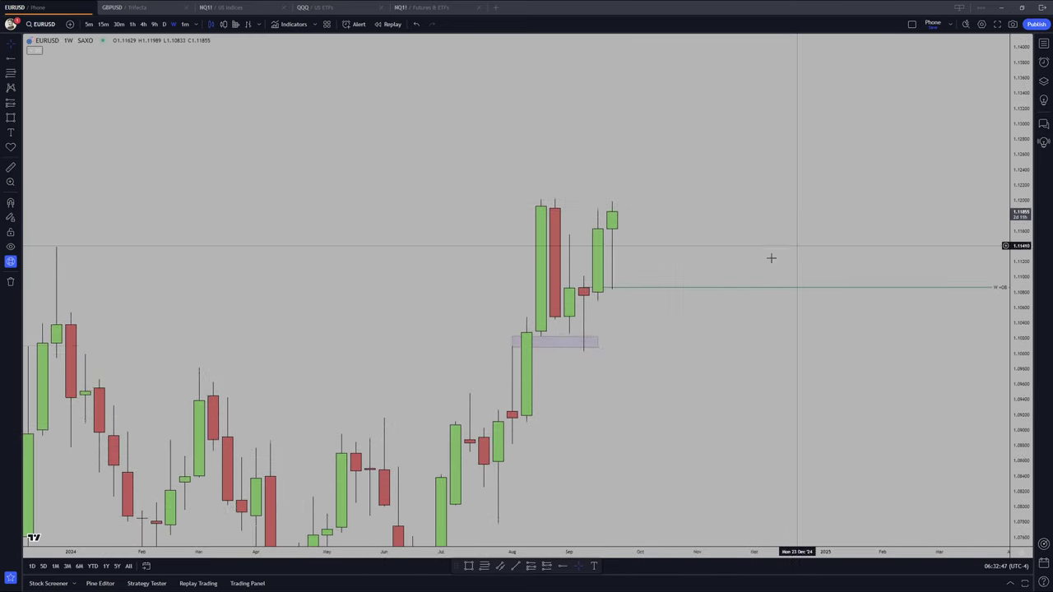
{"action": "left_click_drag", "start_coordinate": [733, 294], "coordinate": [705, 302]}
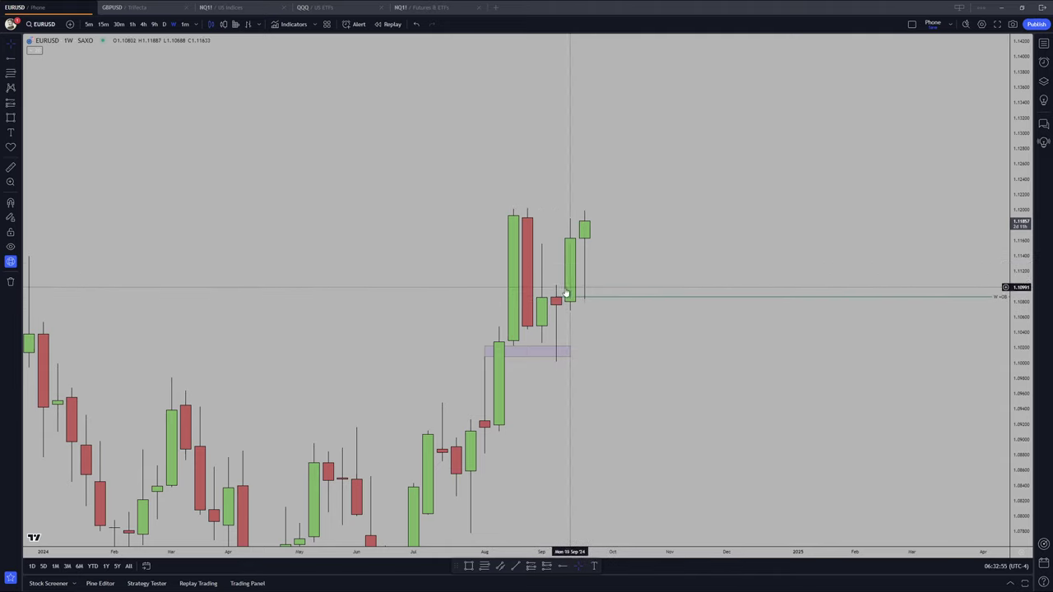
{"action": "left_click_drag", "start_coordinate": [565, 290], "coordinate": [584, 302]}
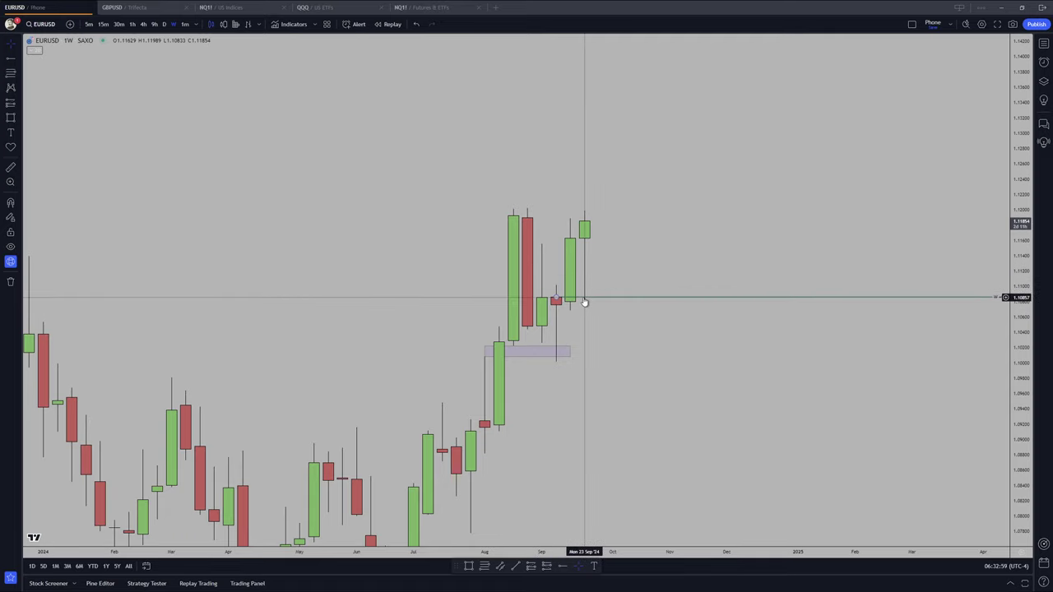
{"action": "left_click_drag", "start_coordinate": [913, 360], "coordinate": [933, 340]}
{"action": "left_click_drag", "start_coordinate": [1014, 362], "coordinate": [1014, 423]}
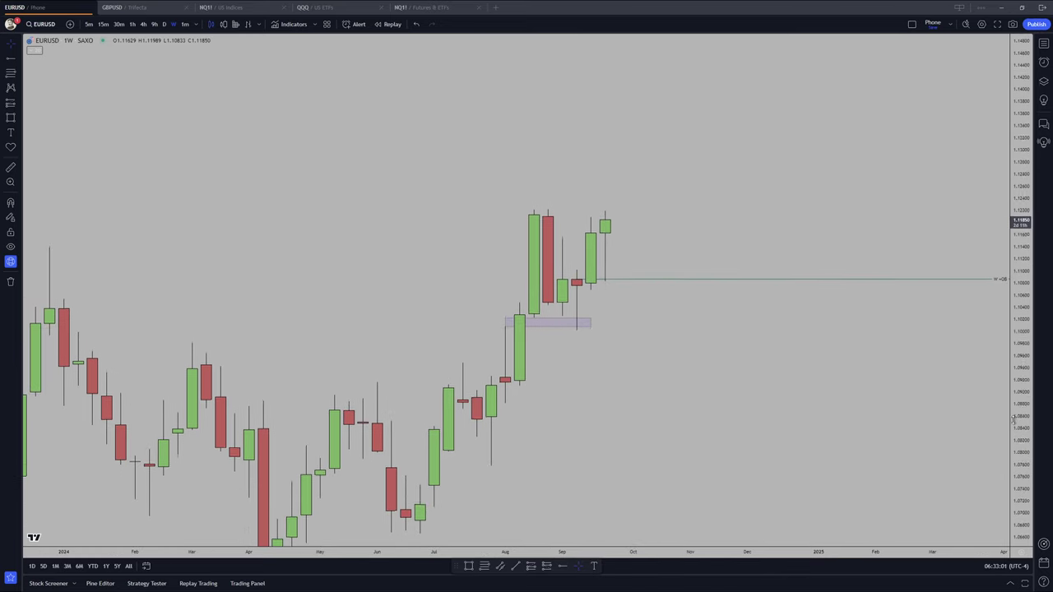
Switch the EURUSD chart to the daily timeframe and frame the August and September candles.
{"action": "left_click", "coordinate": [164, 24]}
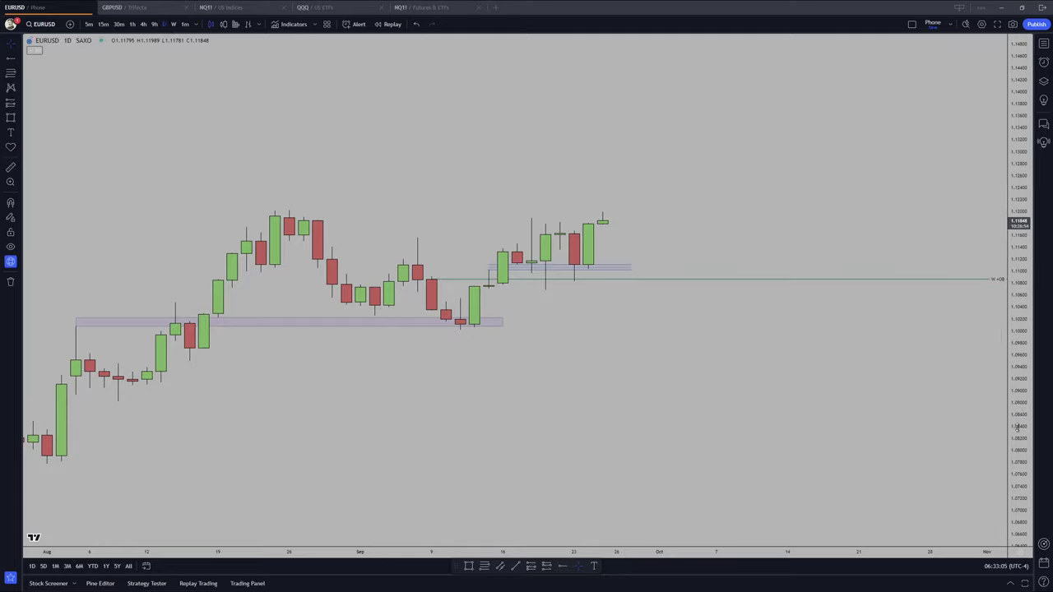
{"action": "left_click_drag", "start_coordinate": [1017, 293], "coordinate": [1017, 236]}
{"action": "left_click_drag", "start_coordinate": [817, 216], "coordinate": [795, 266]}
{"action": "scroll", "coordinate": [795, 266], "scroll_direction": "down", "scroll_amount": 1}
{"action": "left_click_drag", "start_coordinate": [1017, 387], "coordinate": [1017, 356]}
{"action": "left_click_drag", "start_coordinate": [807, 294], "coordinate": [802, 299]}
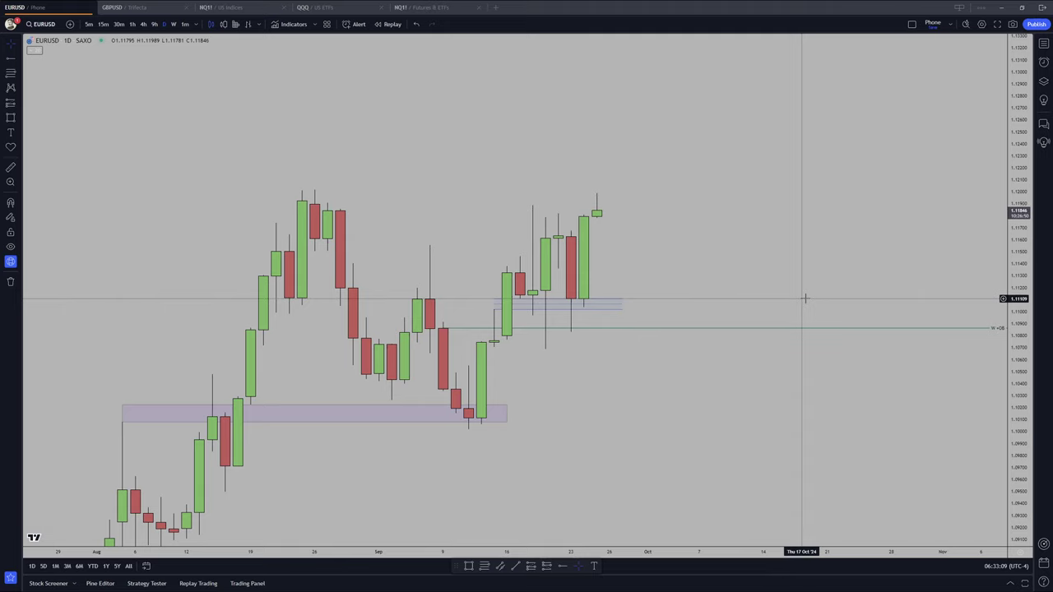
{"action": "left_click_drag", "start_coordinate": [1018, 302], "coordinate": [1019, 269]}
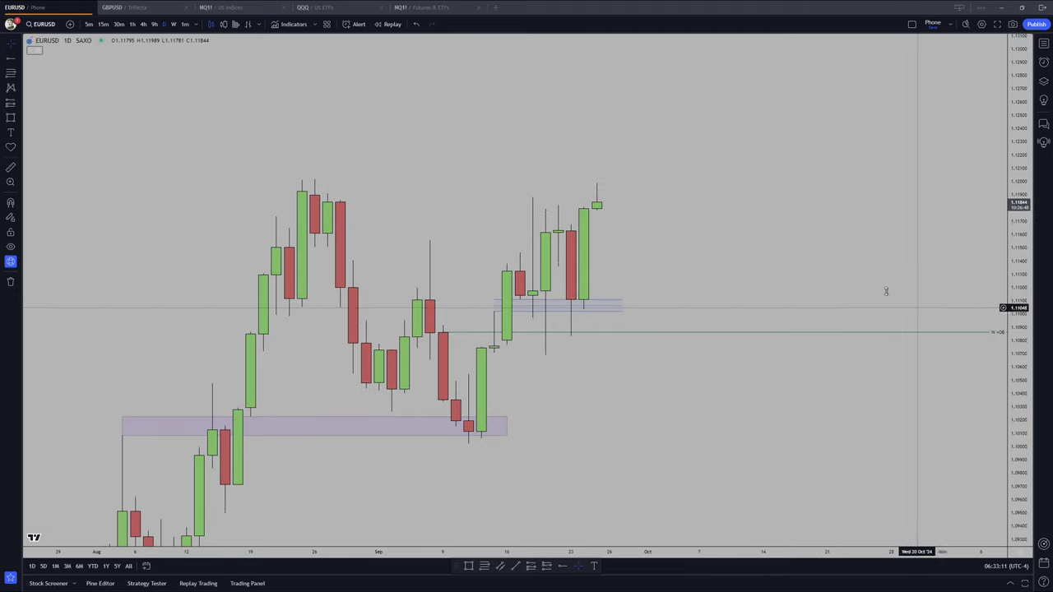
{"action": "left_click_drag", "start_coordinate": [800, 277], "coordinate": [796, 284]}
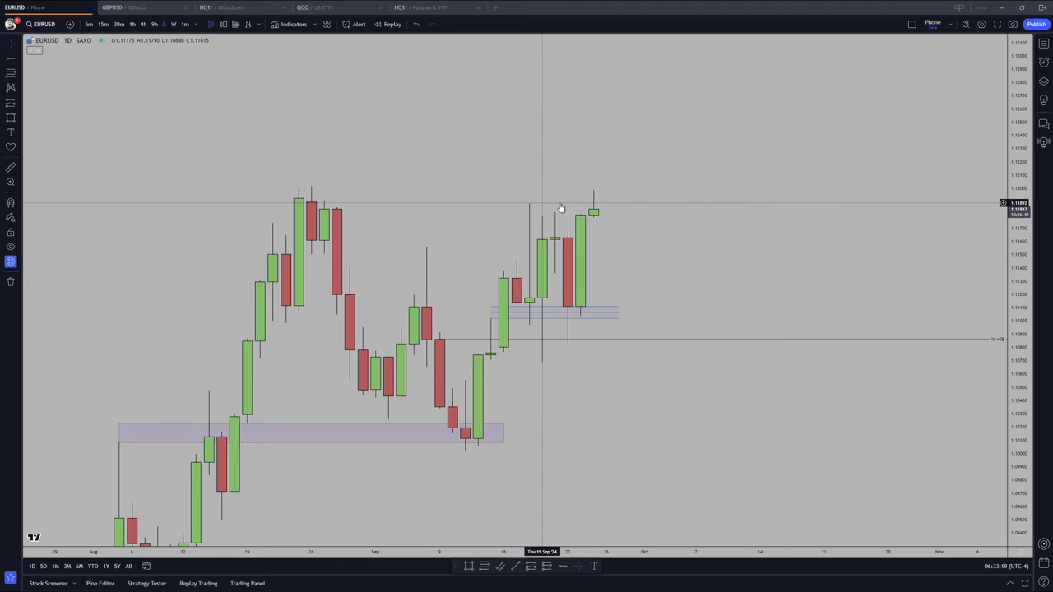
Place a red horizontal ray labelled PWH at the high of the 18 September daily candle, using its saved template.
{"action": "left_click", "coordinate": [472, 24]}
{"action": "left_click", "coordinate": [499, 123]}
{"action": "left_click", "coordinate": [529, 201]}
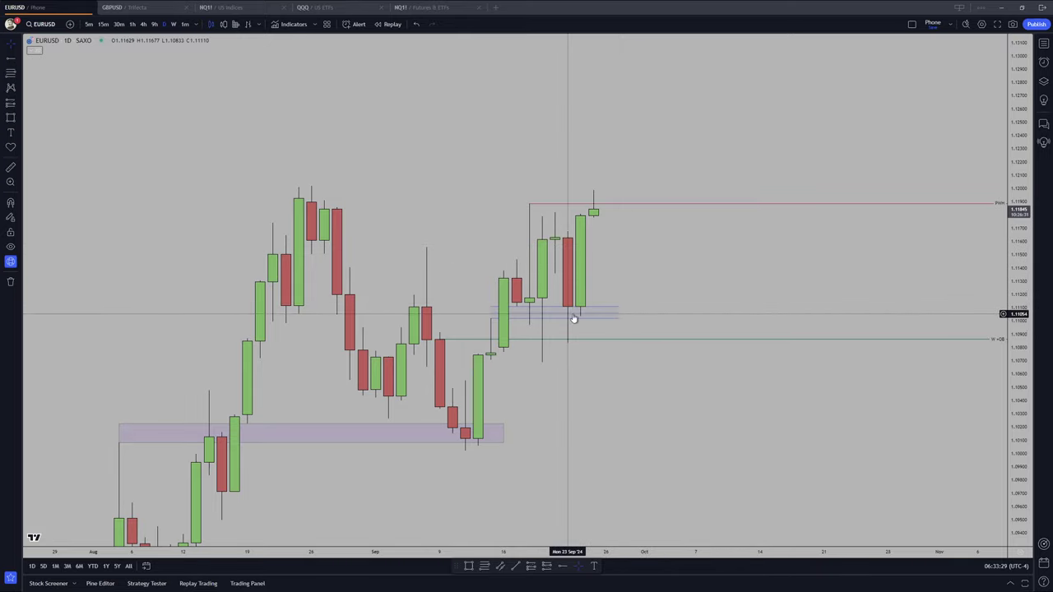
Examine how the September daily candles react to the blue gap zone and the W +OB level.
{"action": "left_click", "coordinate": [502, 312]}
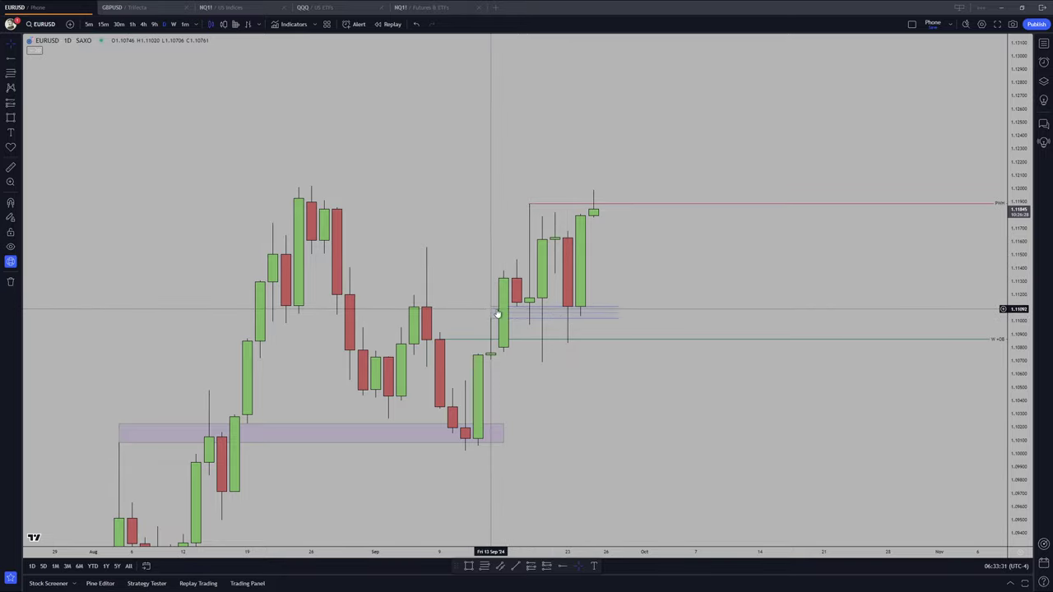
{"action": "left_click_drag", "start_coordinate": [478, 306], "coordinate": [487, 302]}
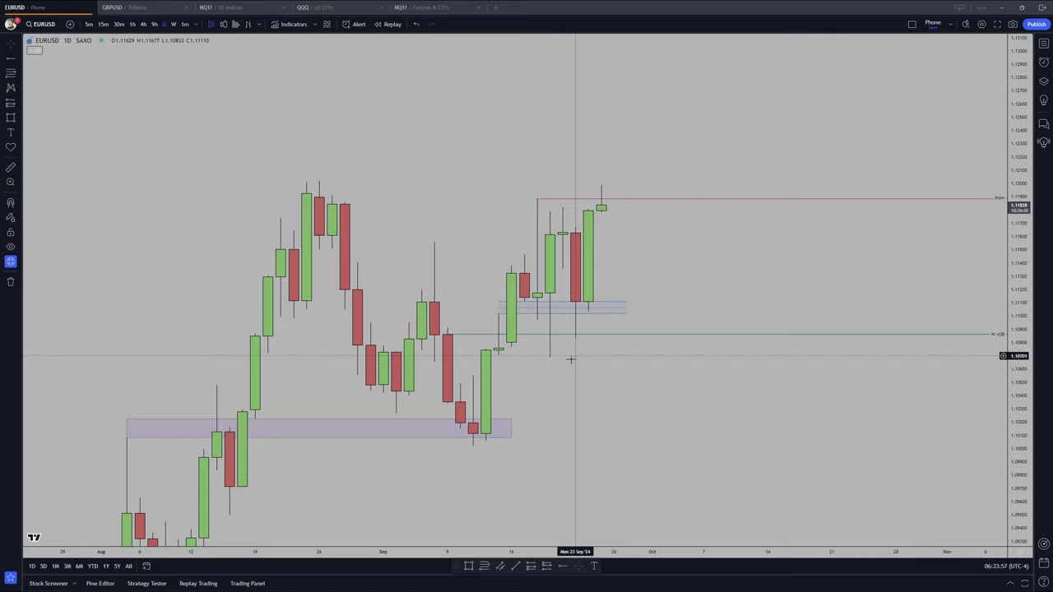
{"action": "left_click_drag", "start_coordinate": [574, 370], "coordinate": [578, 362]}
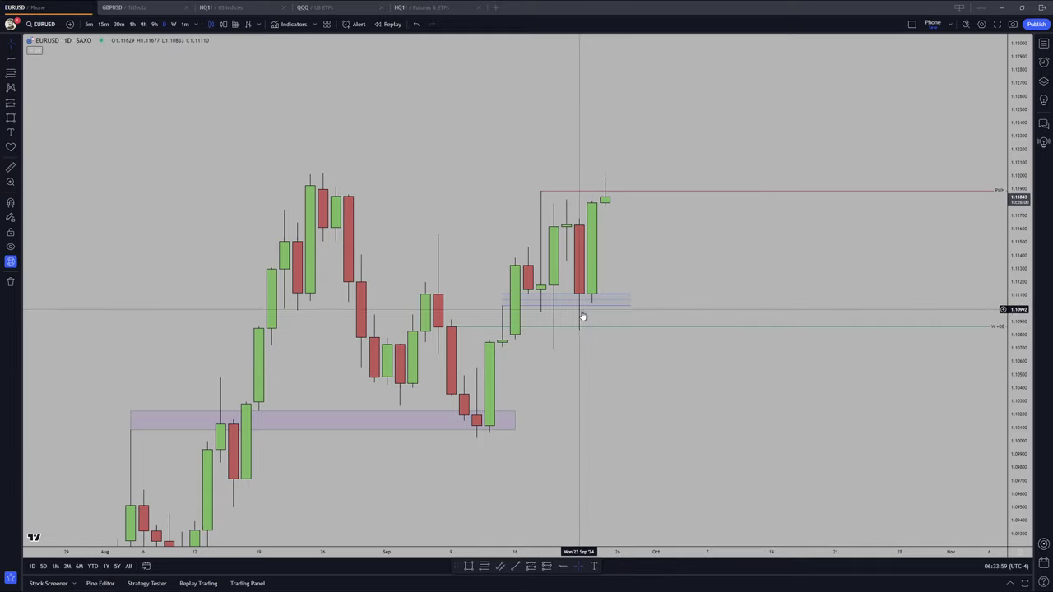
{"action": "left_click", "coordinate": [582, 329]}
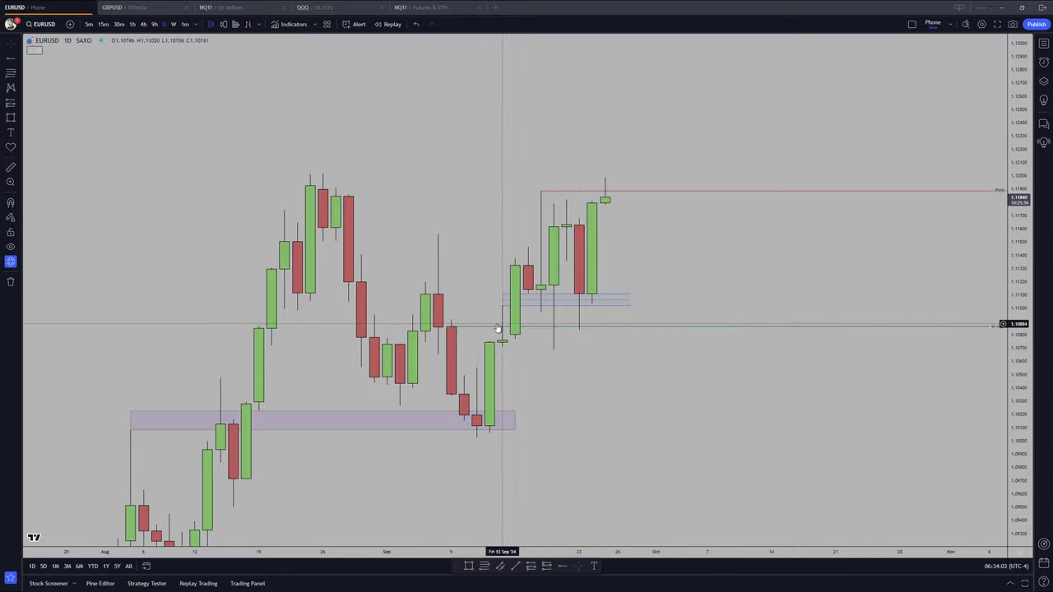
{"action": "left_click", "coordinate": [456, 321]}
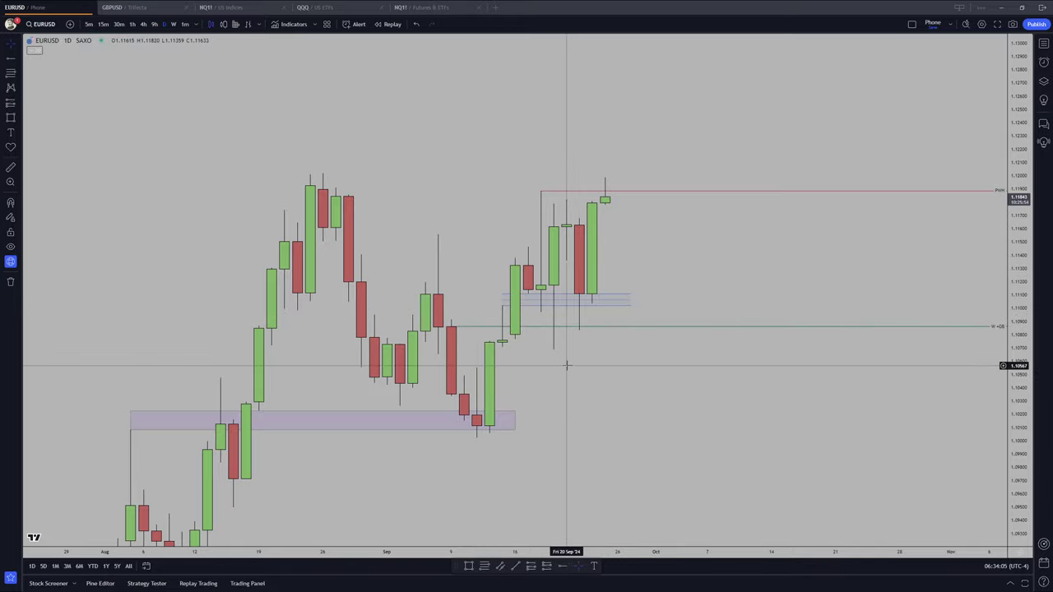
{"action": "left_click", "coordinate": [580, 300]}
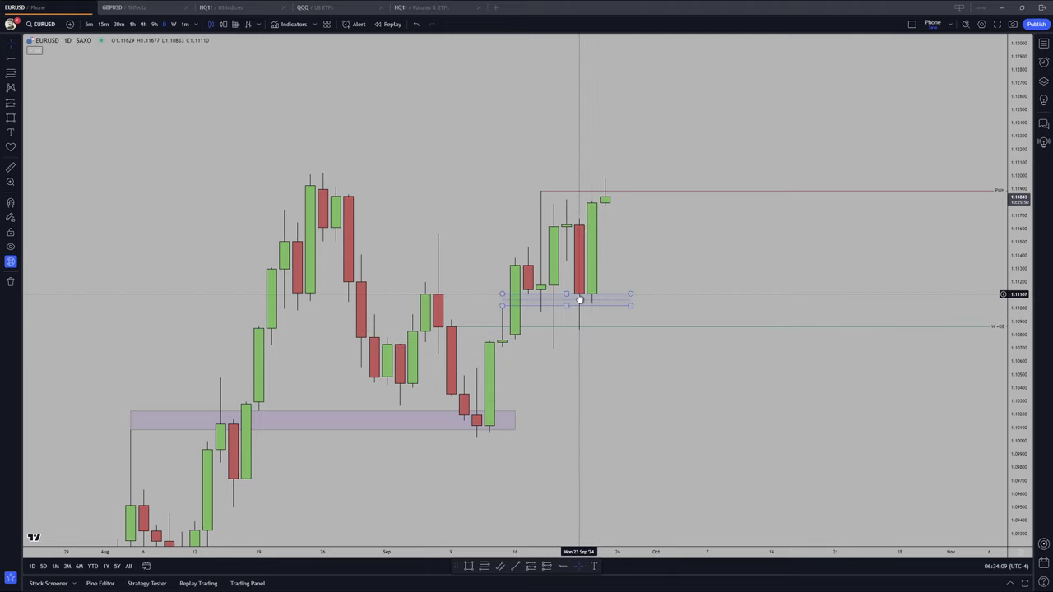
{"action": "left_click_drag", "start_coordinate": [624, 385], "coordinate": [644, 386]}
{"action": "scroll", "coordinate": [644, 388], "scroll_direction": "up", "scroll_amount": 3}
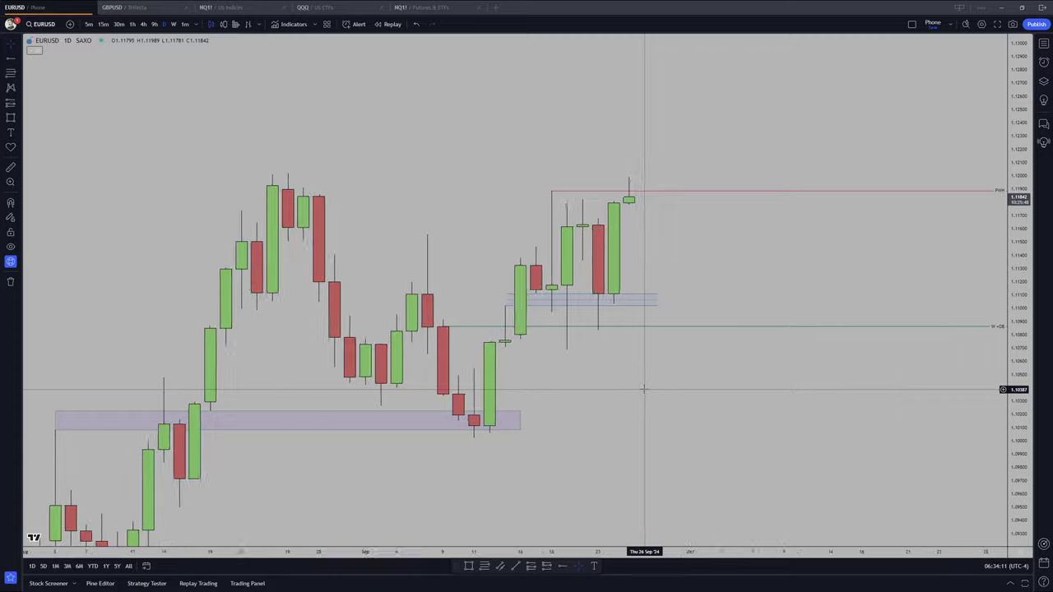
{"action": "left_click_drag", "start_coordinate": [1014, 410], "coordinate": [1014, 374]}
{"action": "left_click_drag", "start_coordinate": [859, 387], "coordinate": [843, 393]}
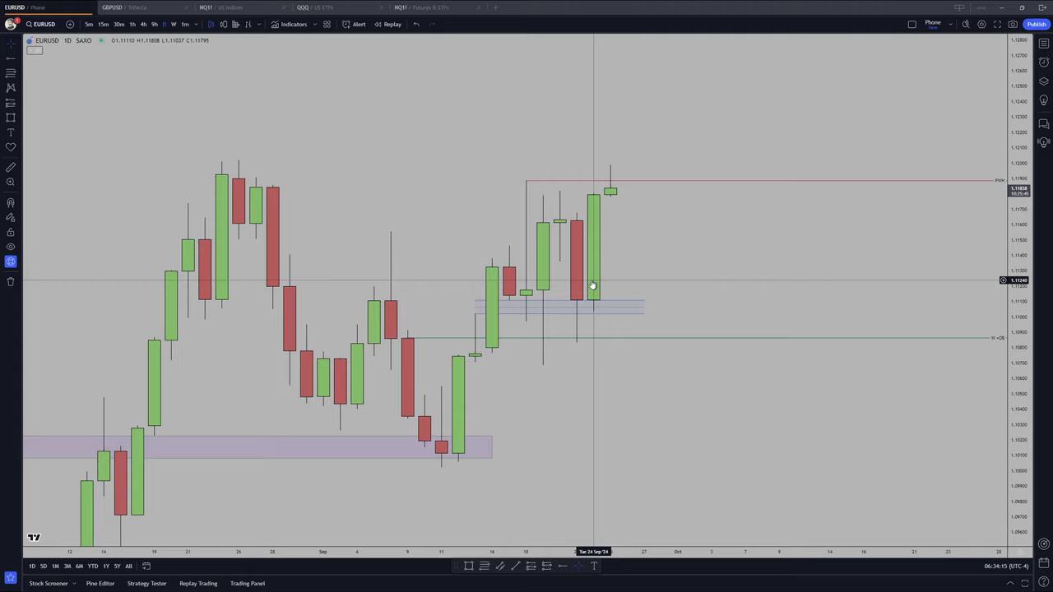
{"action": "left_click", "coordinate": [568, 305]}
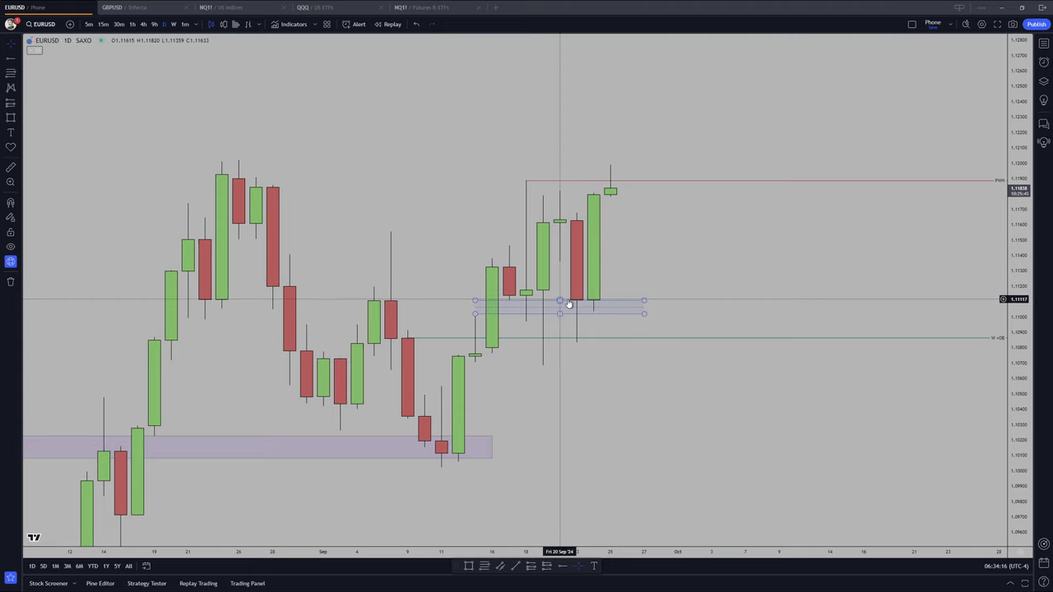
{"action": "left_click", "coordinate": [579, 340]}
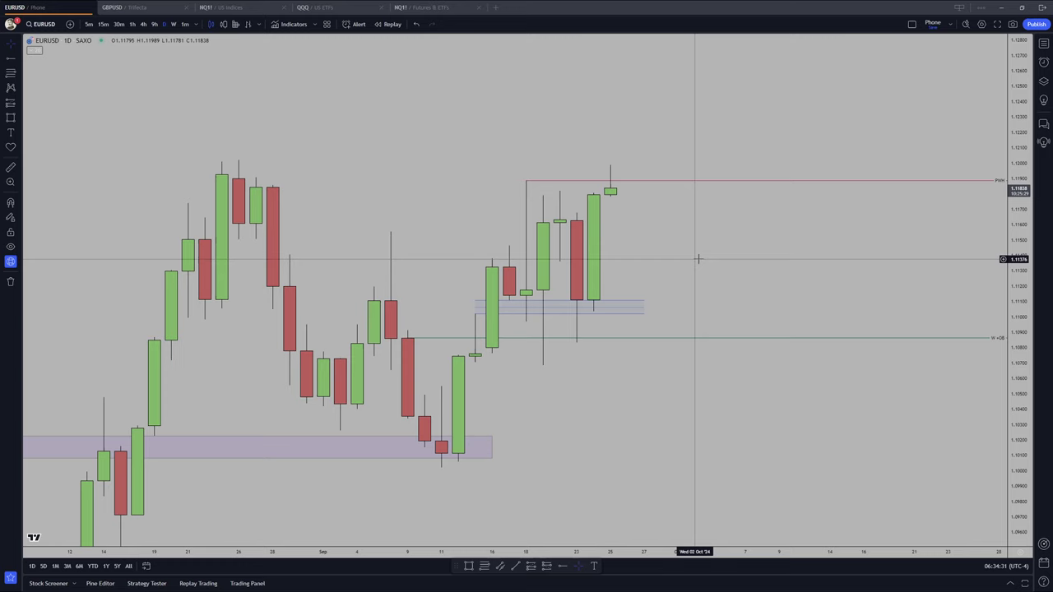
Examine the 23 and 24 September daily candles more closely against the blue gap zone.
{"action": "left_click_drag", "start_coordinate": [699, 260], "coordinate": [713, 255]}
{"action": "scroll", "coordinate": [658, 235], "scroll_direction": "up", "scroll_amount": 1}
{"action": "scroll", "coordinate": [657, 236], "scroll_direction": "down", "scroll_amount": 1}
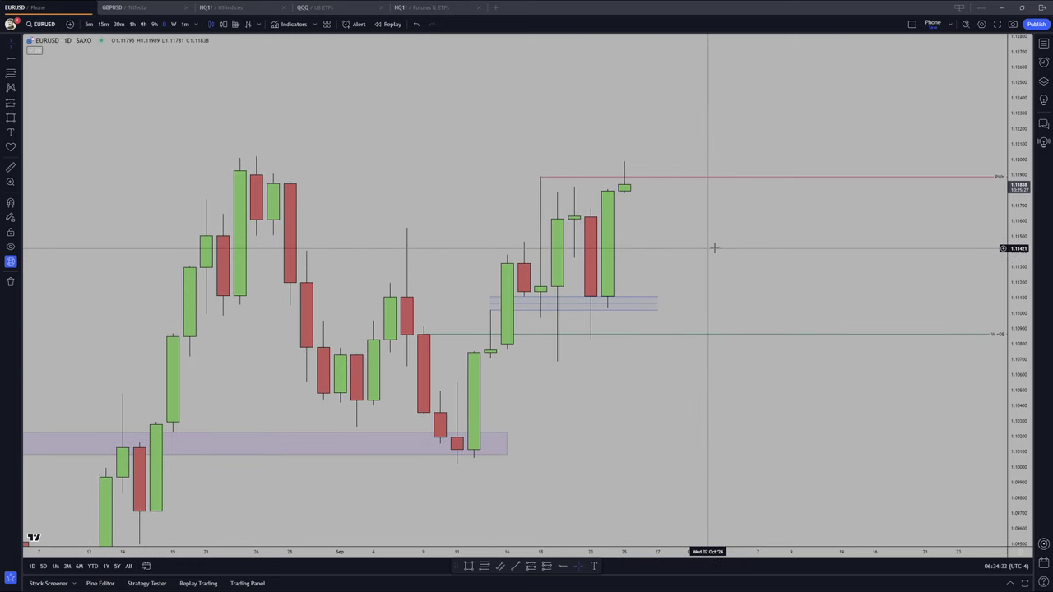
{"action": "scroll", "coordinate": [739, 299], "scroll_direction": "up", "scroll_amount": 2}
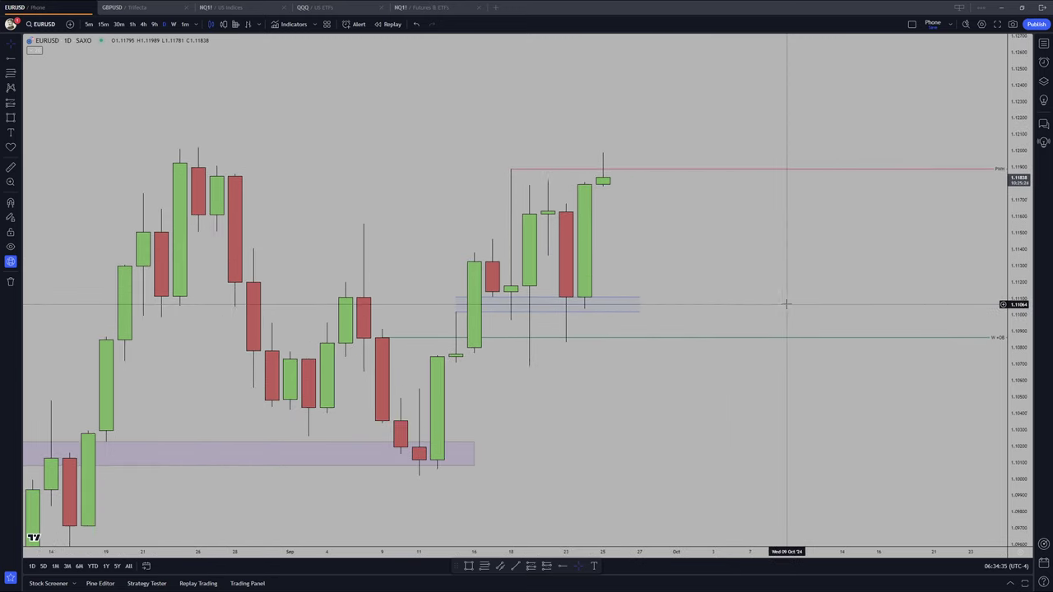
{"action": "left_click_drag", "start_coordinate": [1013, 392], "coordinate": [1013, 374]}
{"action": "left_click_drag", "start_coordinate": [808, 305], "coordinate": [804, 313]}
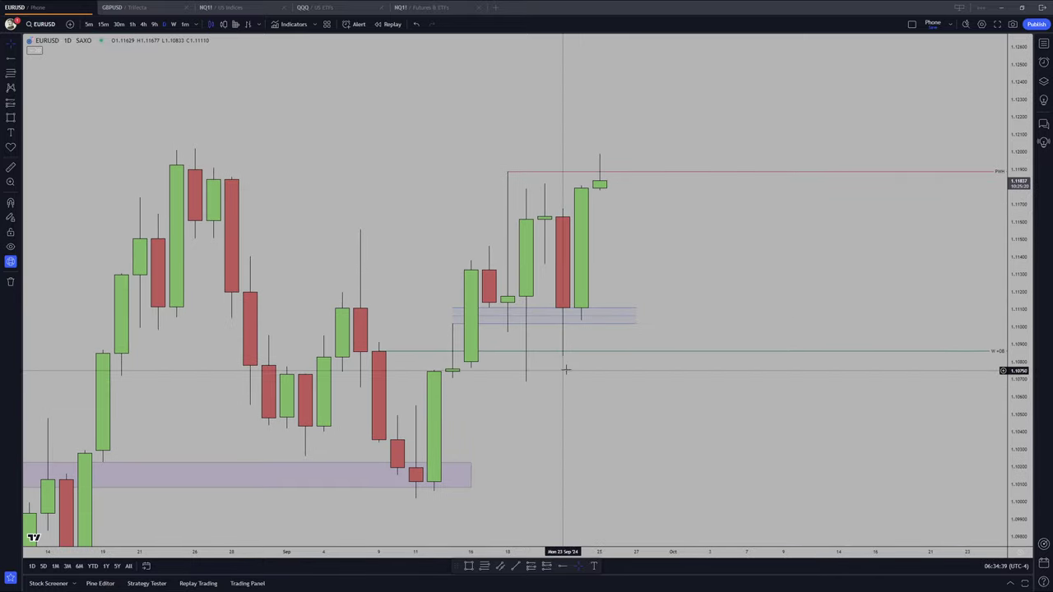
{"action": "left_click", "coordinate": [564, 314]}
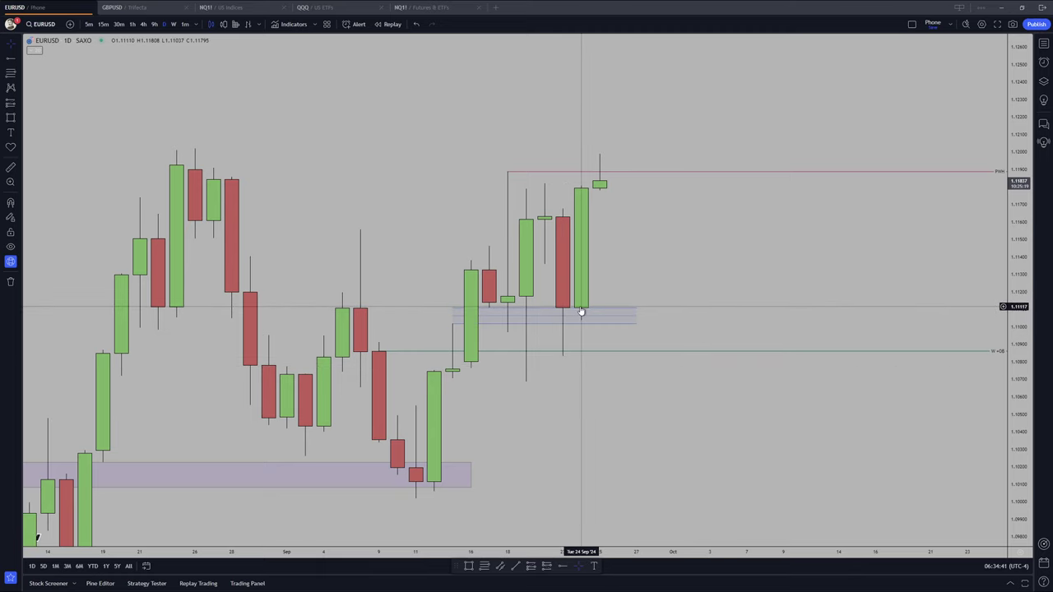
{"action": "left_click_drag", "start_coordinate": [1018, 437], "coordinate": [1018, 334]}
{"action": "left_click", "coordinate": [463, 333]}
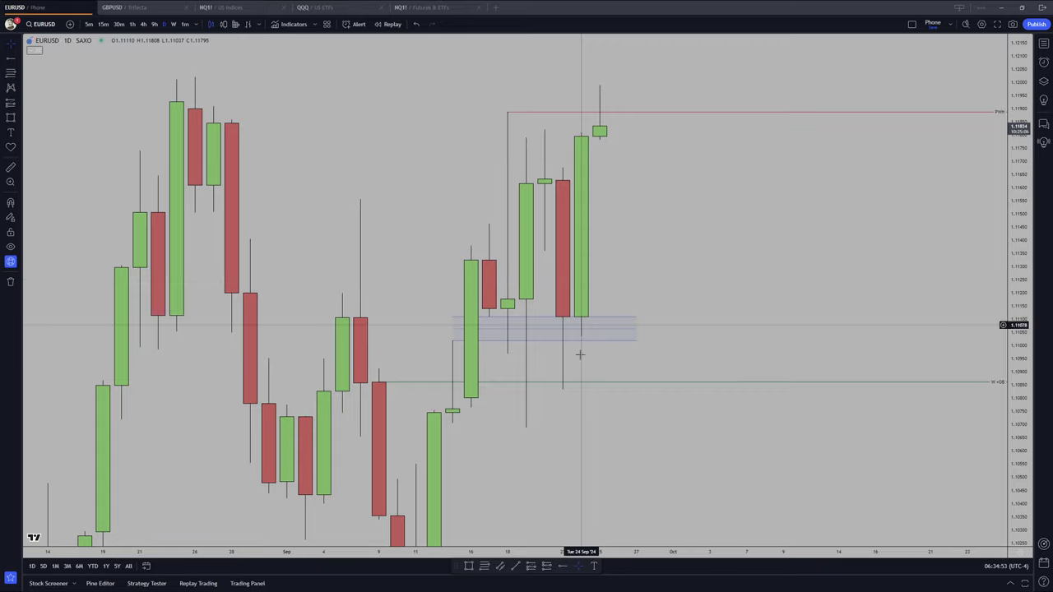
Mark the 23 September daily candle's high and low with a yellow parallel channel from a saved template, extending to 25 September.
{"action": "left_click_drag", "start_coordinate": [571, 522], "coordinate": [558, 523]}
{"action": "left_click", "coordinate": [500, 566]}
{"action": "left_click", "coordinate": [472, 24]}
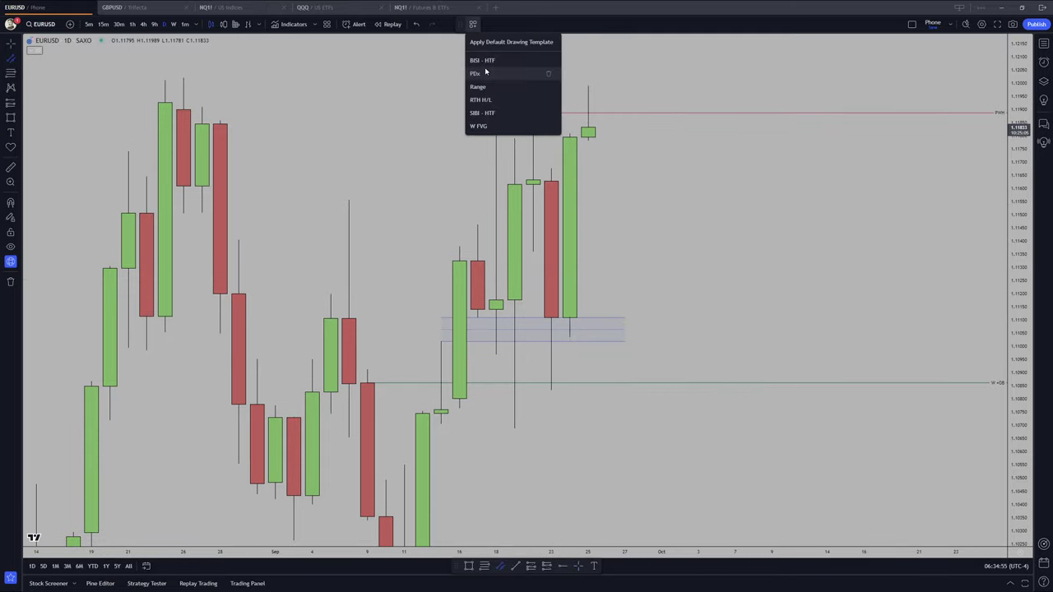
{"action": "left_click", "coordinate": [487, 75]}
{"action": "left_click", "coordinate": [552, 169]}
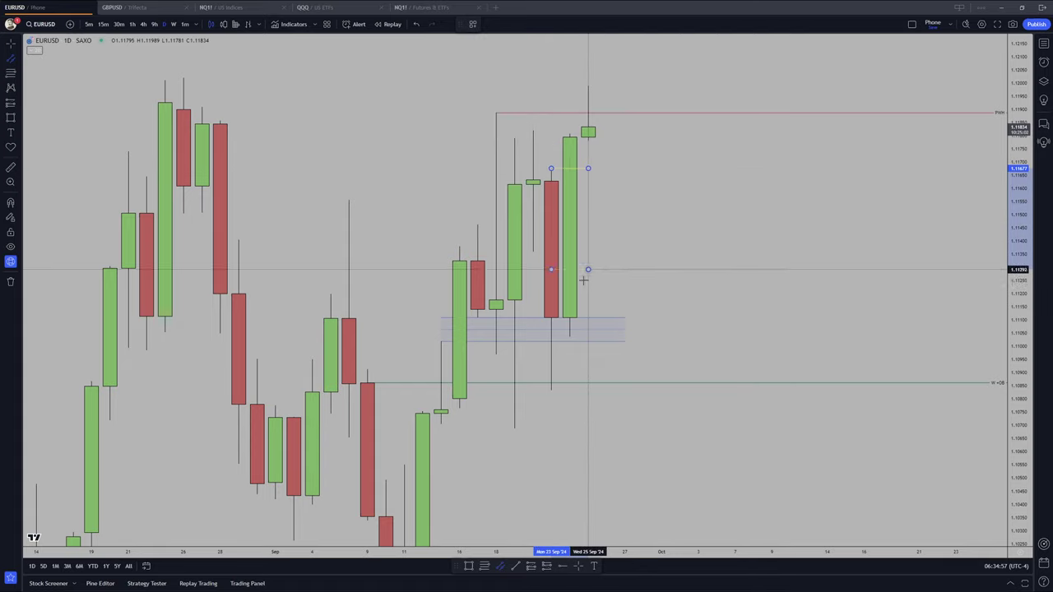
{"action": "left_click", "coordinate": [588, 337]}
{"action": "left_click", "coordinate": [553, 398], "text": "ctrl"}
{"action": "left_click", "coordinate": [597, 432]}
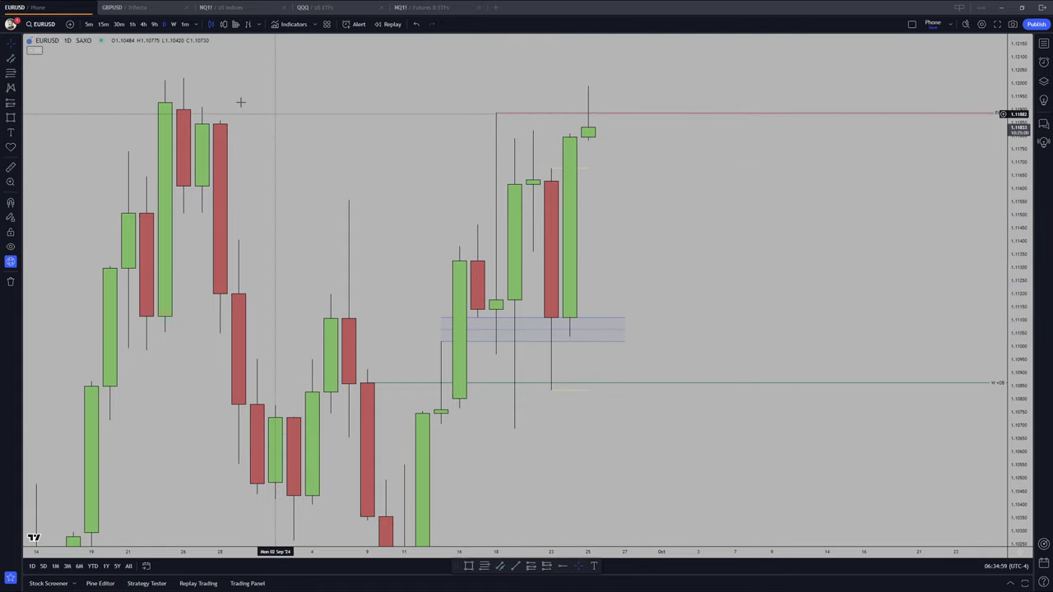
Switch the chart to the 1-hour timeframe and frame the price action from 18 to 25 September.
{"action": "left_click", "coordinate": [132, 24]}
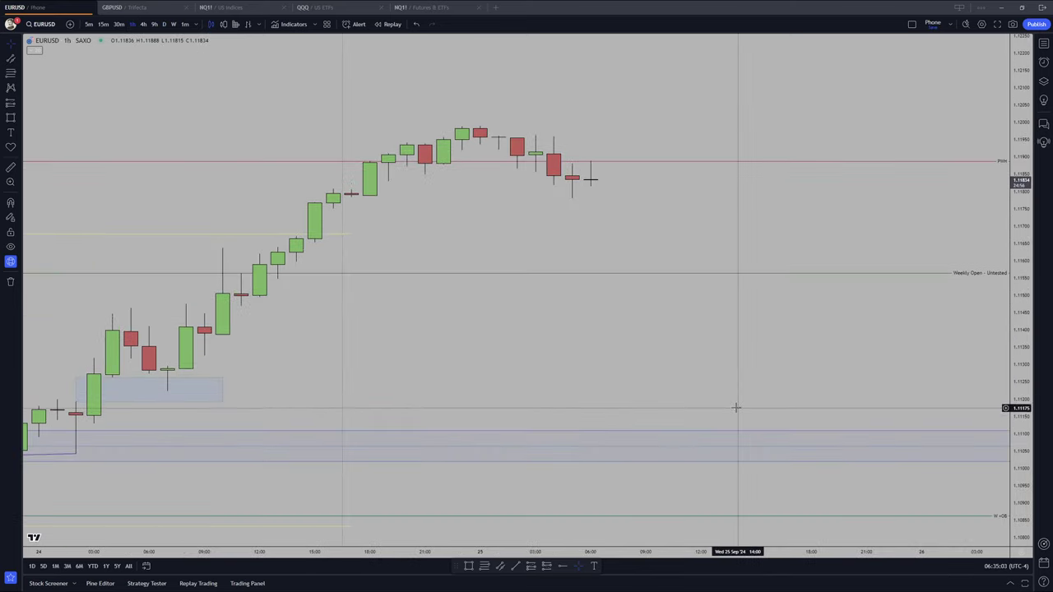
{"action": "scroll", "coordinate": [735, 413], "scroll_direction": "down", "scroll_amount": 3}
{"action": "scroll", "coordinate": [735, 413], "scroll_direction": "down", "scroll_amount": 3}
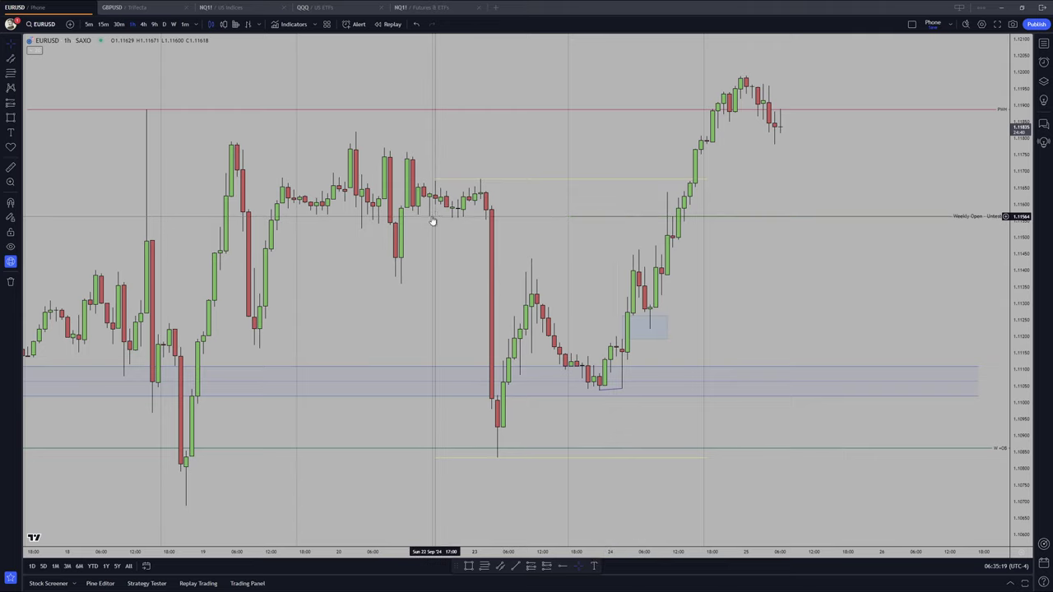
Examine the hourly price action inside the 23 September yellow range relative to the Weekly Open level.
{"action": "double_click", "coordinate": [928, 216]}
{"action": "left_click", "coordinate": [510, 215]}
{"action": "left_click", "coordinate": [572, 297]}
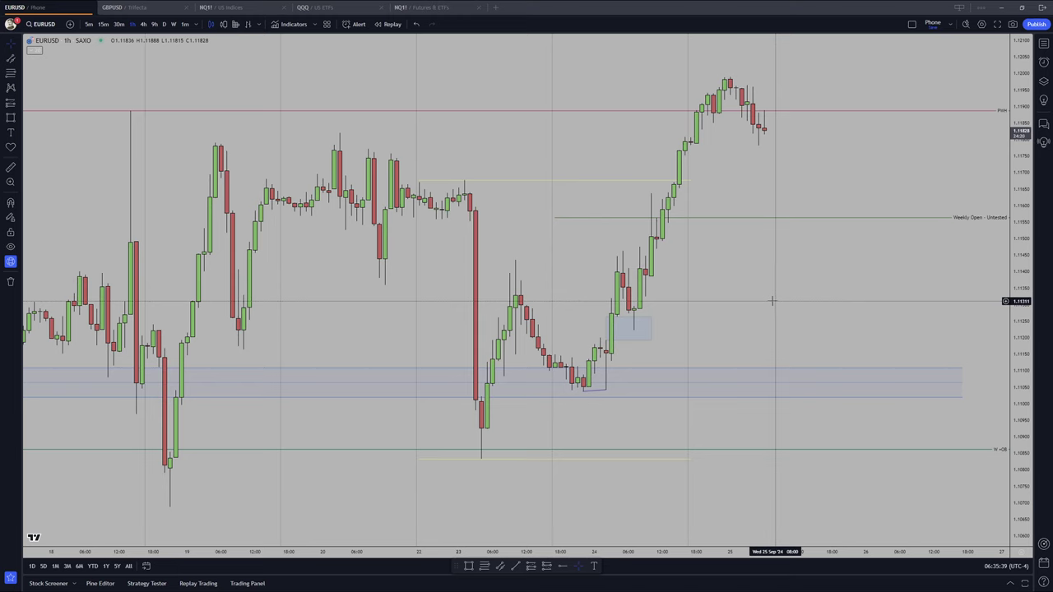
{"action": "left_click_drag", "start_coordinate": [765, 299], "coordinate": [749, 285]}
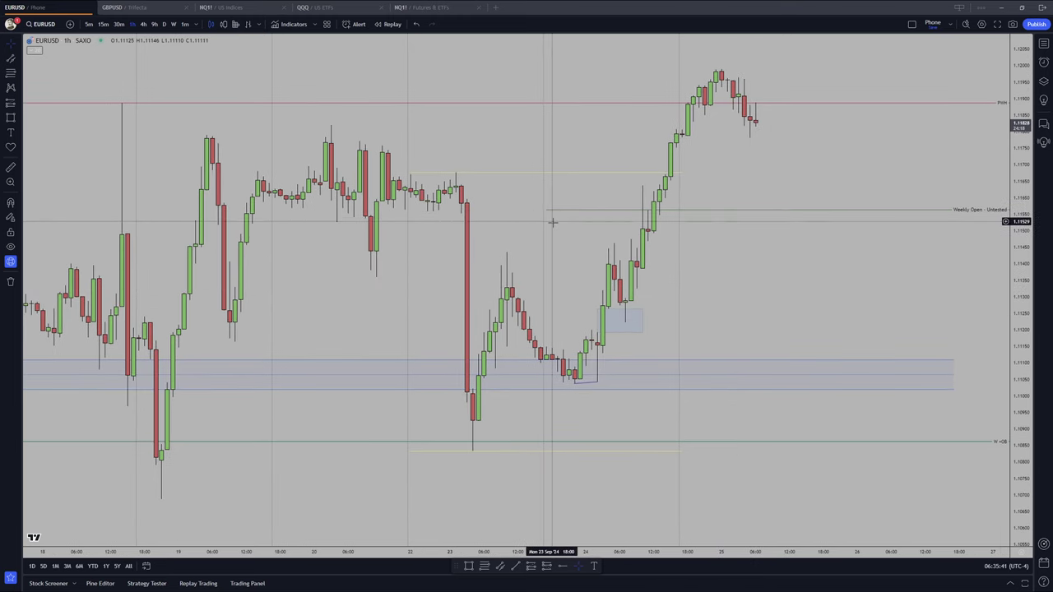
{"action": "left_click_drag", "start_coordinate": [1020, 287], "coordinate": [1020, 272]}
{"action": "left_click_drag", "start_coordinate": [843, 278], "coordinate": [823, 298]}
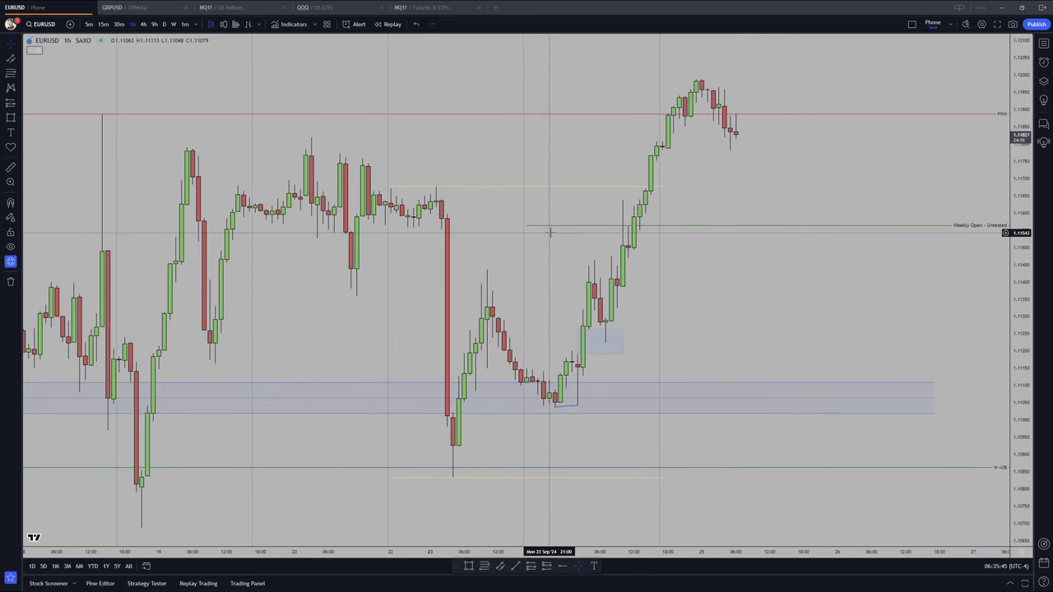
{"action": "left_click_drag", "start_coordinate": [557, 263], "coordinate": [550, 233]}
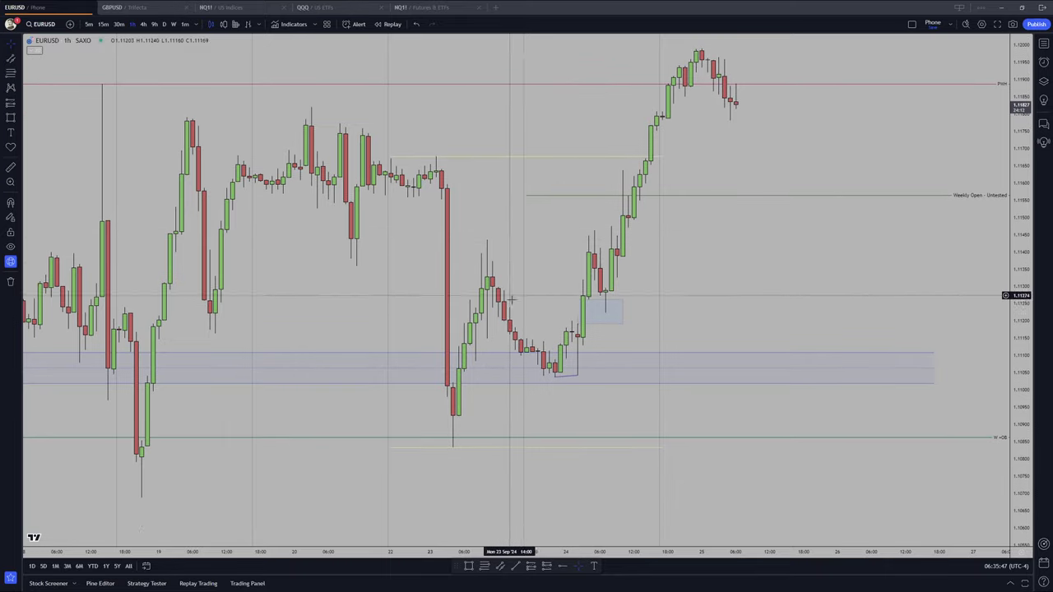
Examine the hourly candles from the 23 September low to the short trendline at the 24 September lows in the blue gap zone.
{"action": "left_click", "coordinate": [527, 352]}
{"action": "left_click_drag", "start_coordinate": [492, 400], "coordinate": [506, 367]}
{"action": "scroll", "coordinate": [506, 367], "scroll_direction": "up", "scroll_amount": 2}
{"action": "left_click_drag", "start_coordinate": [1019, 446], "coordinate": [1018, 374]}
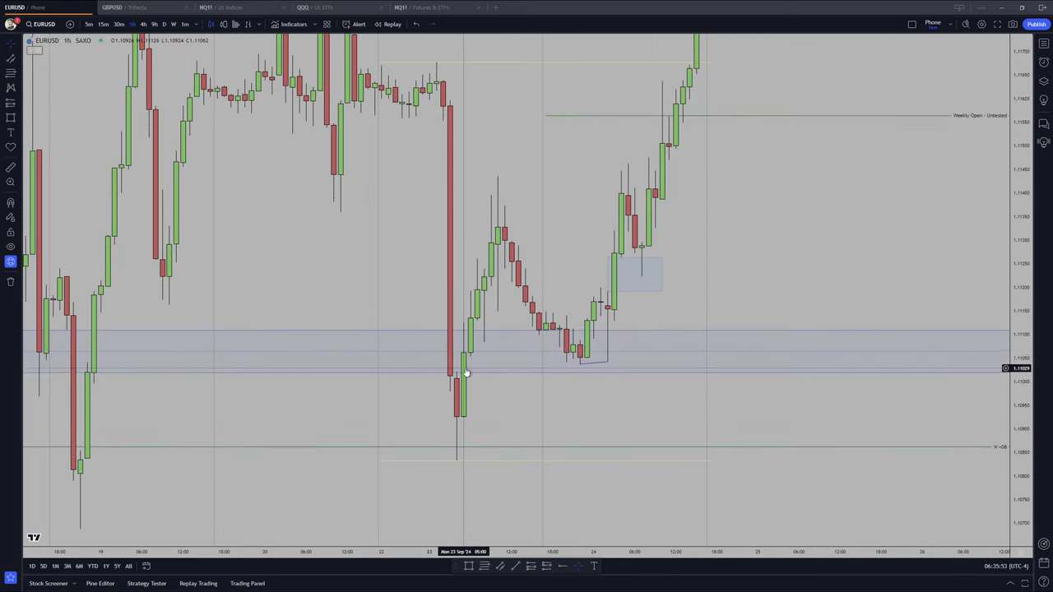
{"action": "left_click_drag", "start_coordinate": [490, 381], "coordinate": [469, 379]}
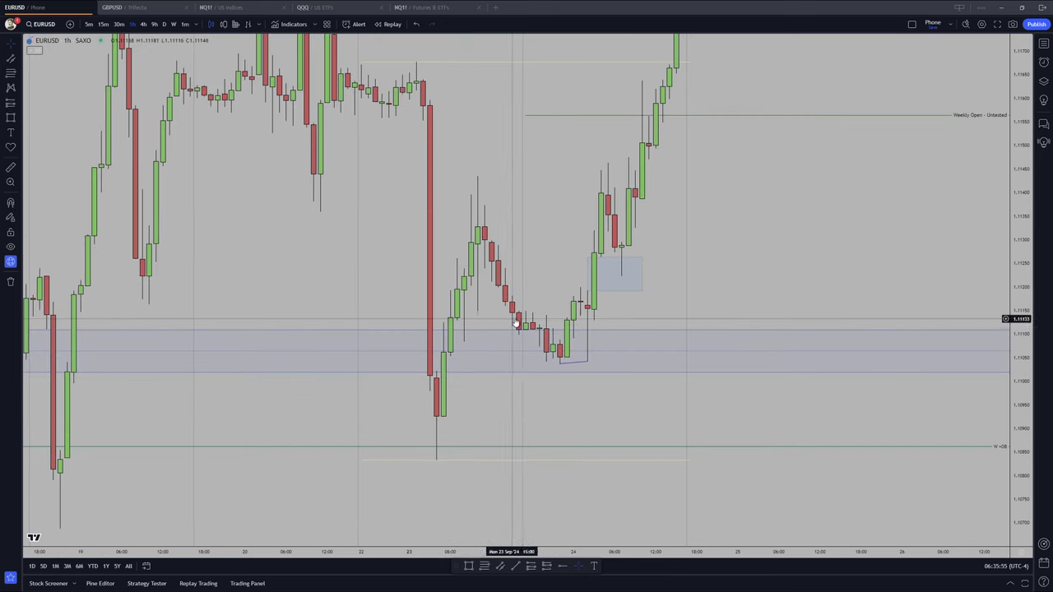
{"action": "left_click_drag", "start_coordinate": [560, 392], "coordinate": [545, 382]}
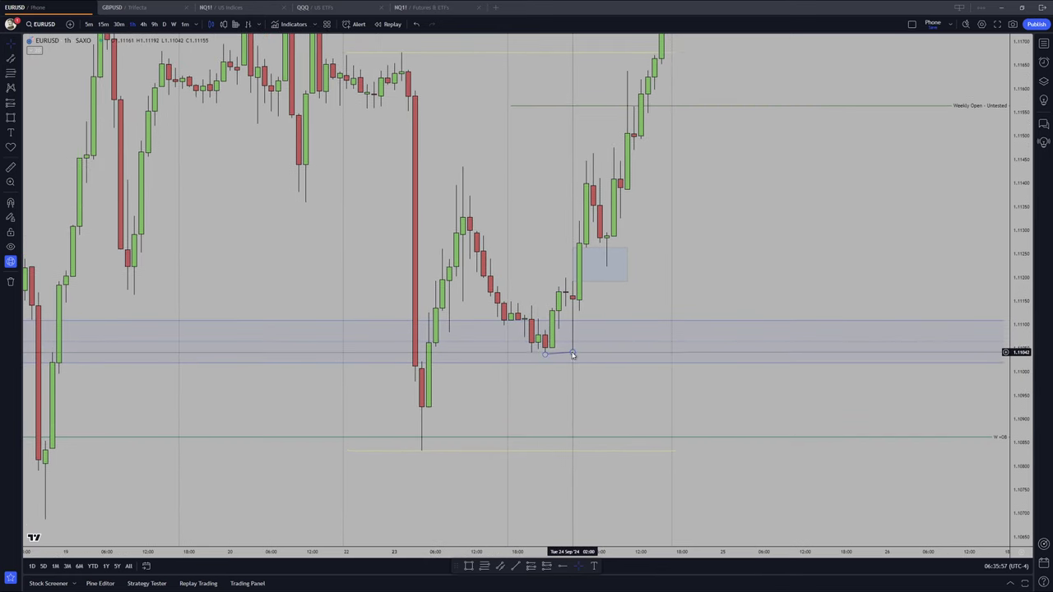
{"action": "left_click_drag", "start_coordinate": [559, 387], "coordinate": [557, 380]}
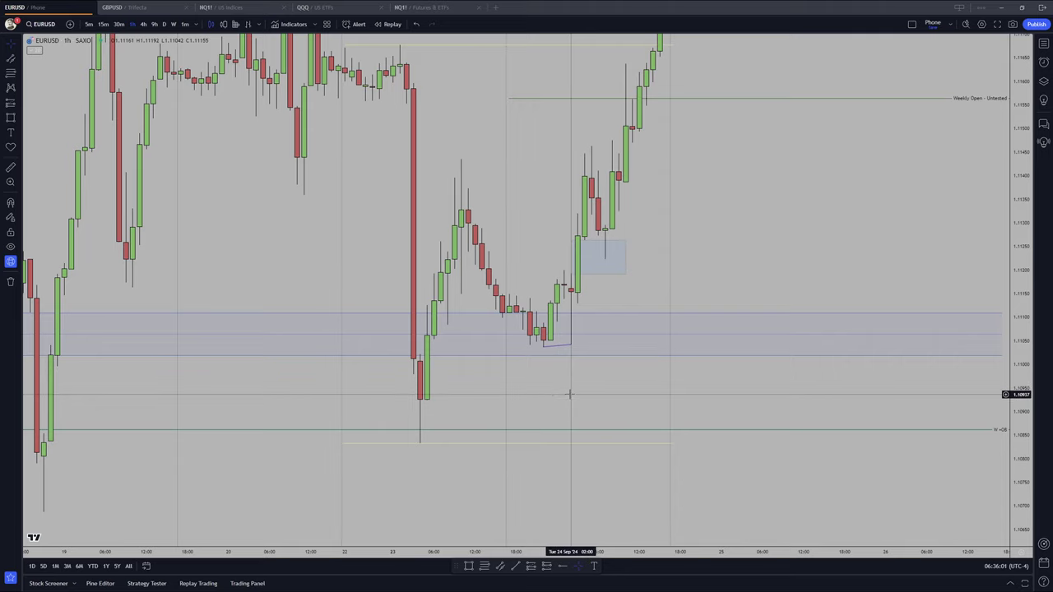
Check the SAXO GBPUSD hourly chart around 23 and 24 September for comparison, and return to EURUSD.
{"action": "type", "text": "GBPUSD"}
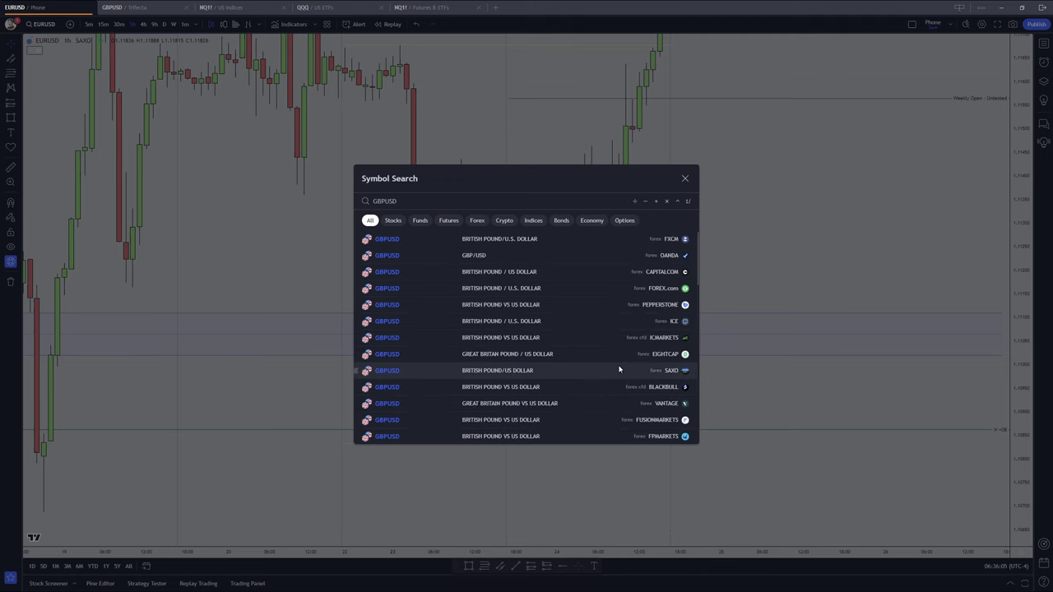
{"action": "left_click", "coordinate": [620, 370]}
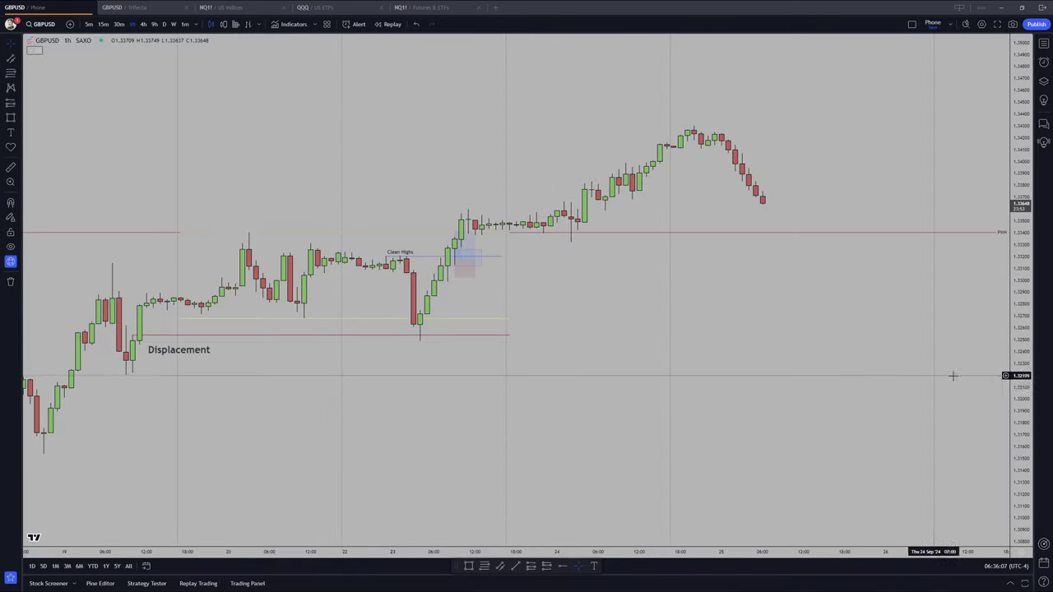
{"action": "left_click_drag", "start_coordinate": [1020, 402], "coordinate": [1019, 238]}
{"action": "left_click_drag", "start_coordinate": [575, 219], "coordinate": [538, 318]}
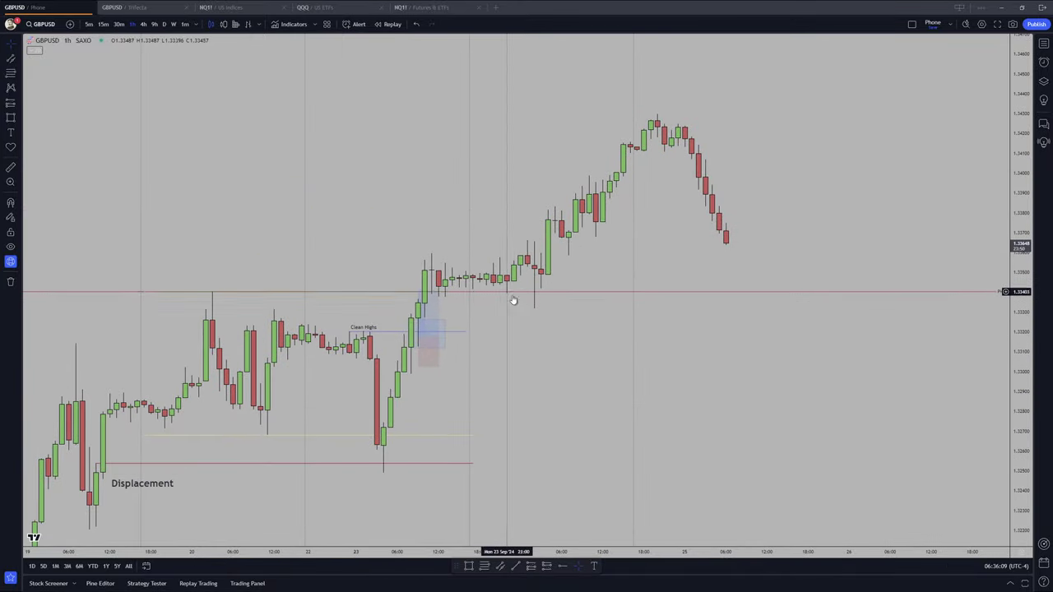
{"action": "left_click", "coordinate": [417, 24]}
{"action": "left_click", "coordinate": [416, 24]}
{"action": "left_click", "coordinate": [416, 23]}
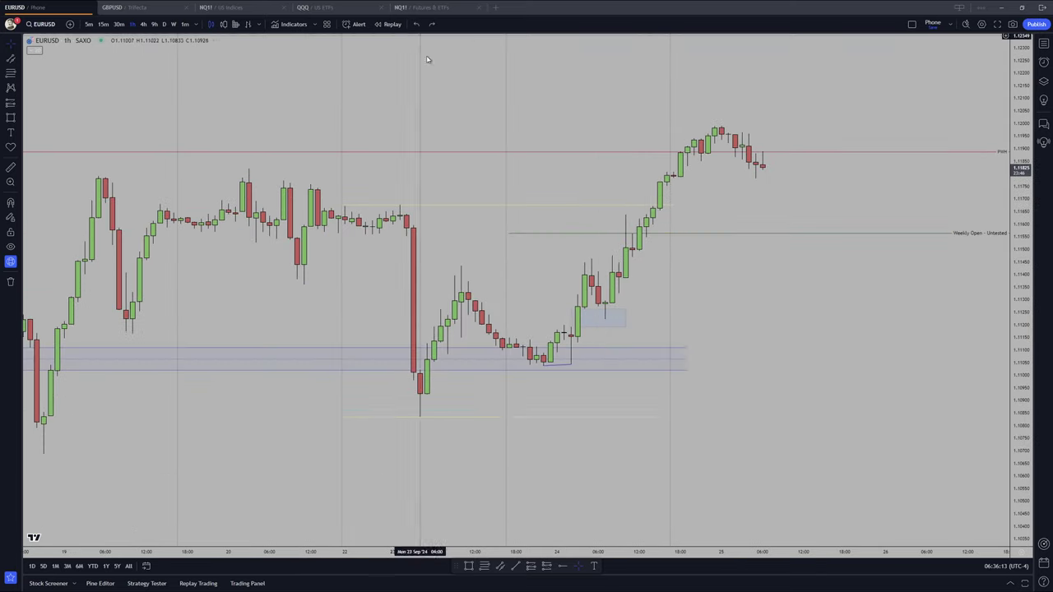
Examine the 24 September rally out of the blue gap zone and its pullback into the light-blue rectangle.
{"action": "left_click_drag", "start_coordinate": [1019, 424], "coordinate": [1020, 367]}
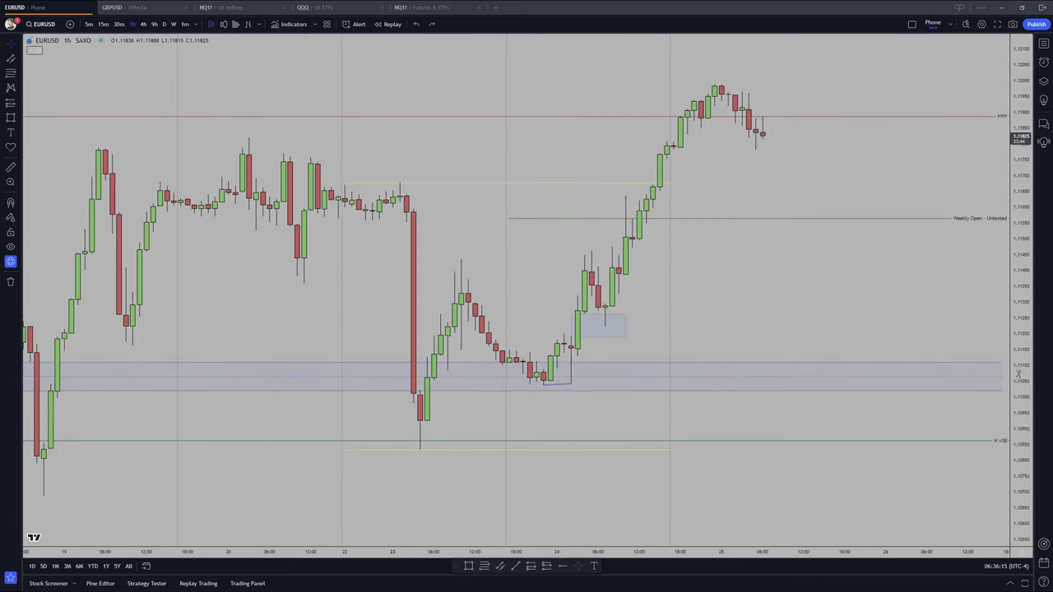
{"action": "left_click_drag", "start_coordinate": [893, 319], "coordinate": [888, 320]}
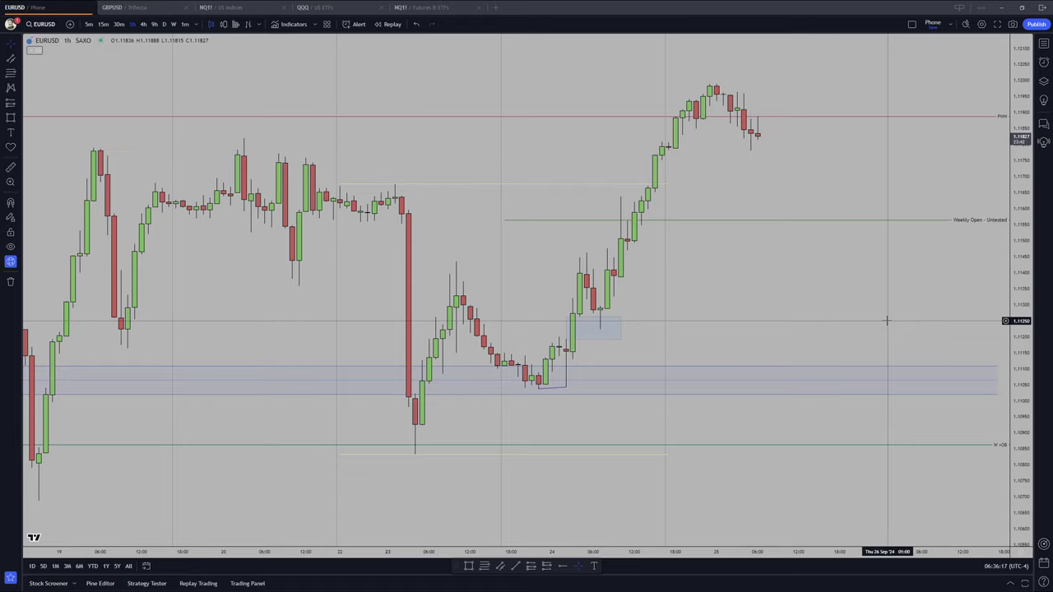
{"action": "left_click_drag", "start_coordinate": [773, 319], "coordinate": [767, 301]}
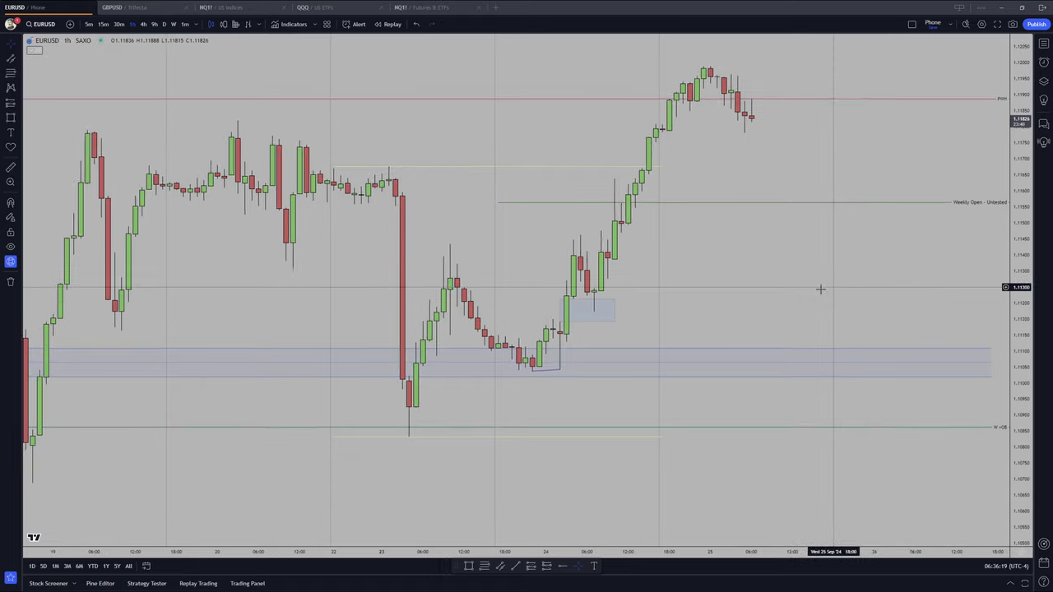
{"action": "scroll", "coordinate": [599, 312], "scroll_direction": "up", "scroll_amount": 3}
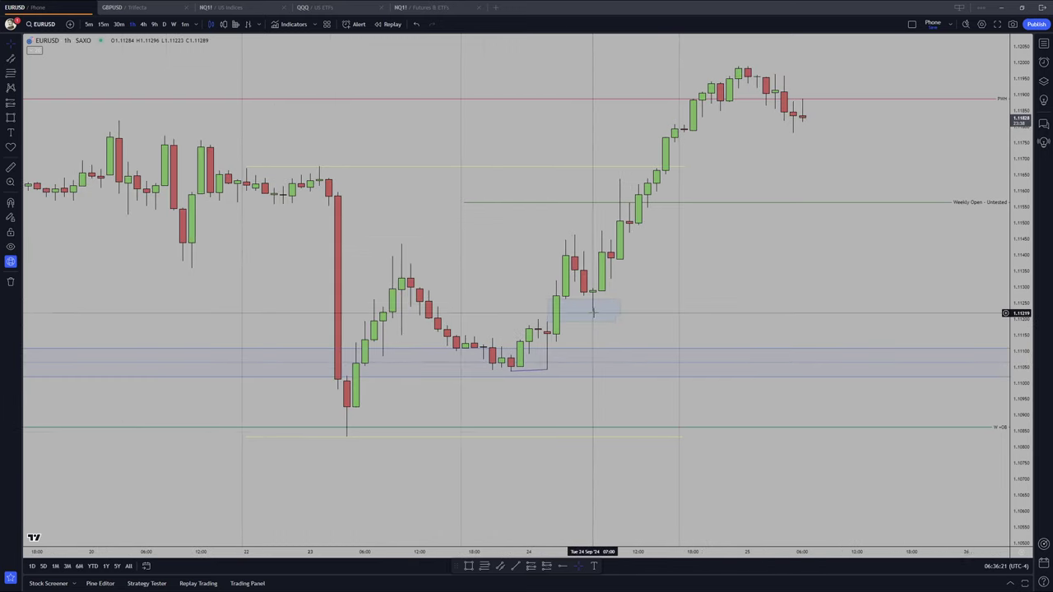
{"action": "left_click_drag", "start_coordinate": [1019, 465], "coordinate": [1020, 349]}
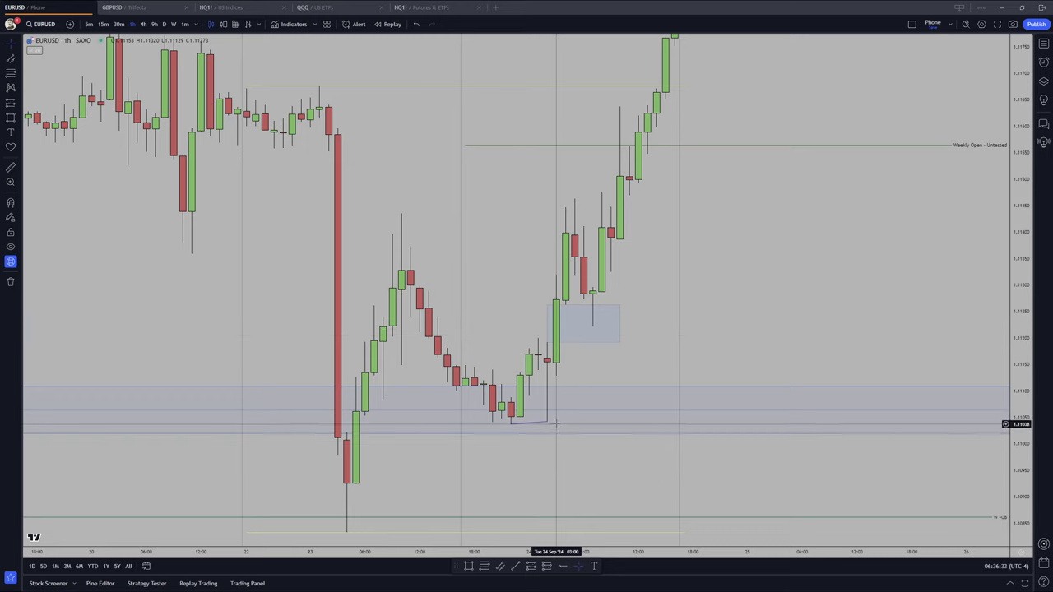
{"action": "left_click_drag", "start_coordinate": [591, 352], "coordinate": [641, 334]}
{"action": "scroll", "coordinate": [740, 349], "scroll_direction": "up", "scroll_amount": 1}
{"action": "left_click_drag", "start_coordinate": [1023, 346], "coordinate": [1022, 331]}
{"action": "left_click_drag", "start_coordinate": [948, 320], "coordinate": [922, 324]}
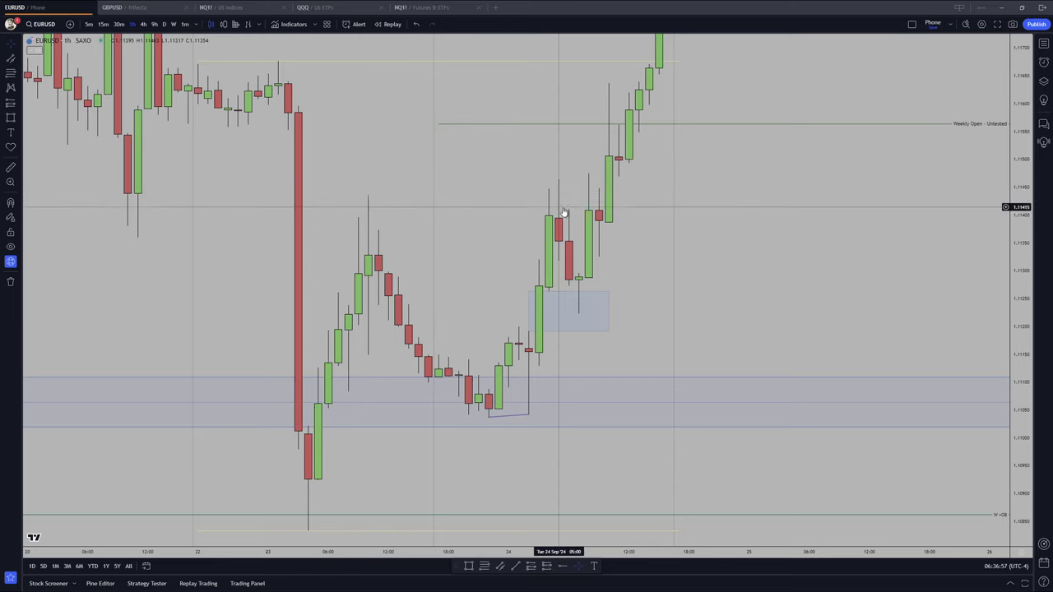
Examine more closely how the light-blue rectangle lines up with the candles before and after the 24 September 03:00 candle.
{"action": "left_click_drag", "start_coordinate": [659, 304], "coordinate": [796, 334]}
{"action": "scroll", "coordinate": [796, 334], "scroll_direction": "down", "scroll_amount": 1}
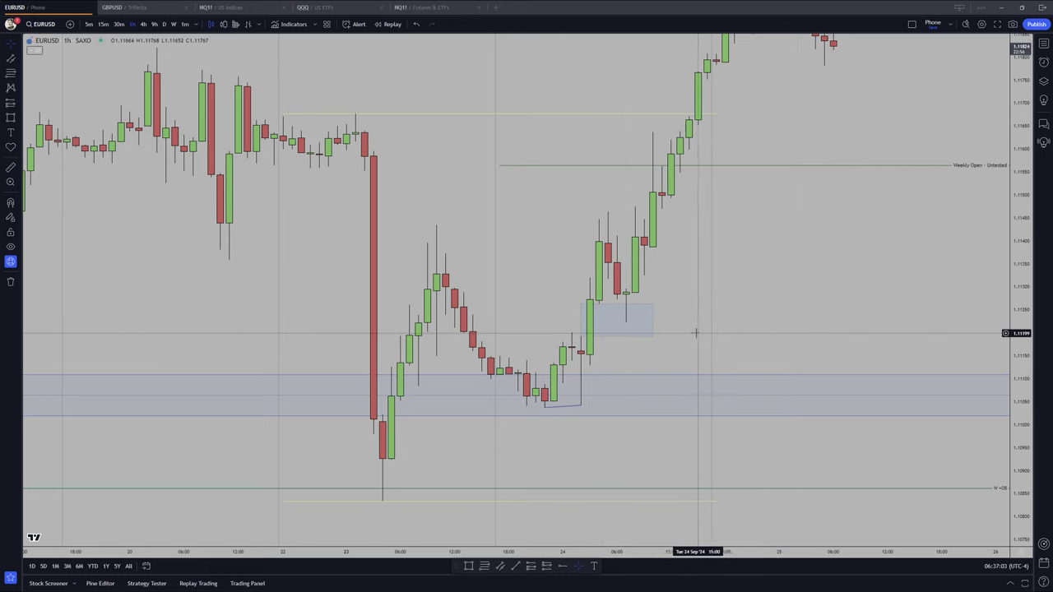
{"action": "scroll", "coordinate": [921, 350], "scroll_direction": "up", "scroll_amount": 1}
{"action": "left_click_drag", "start_coordinate": [1020, 349], "coordinate": [1017, 272]}
{"action": "left_click_drag", "start_coordinate": [767, 317], "coordinate": [747, 327]}
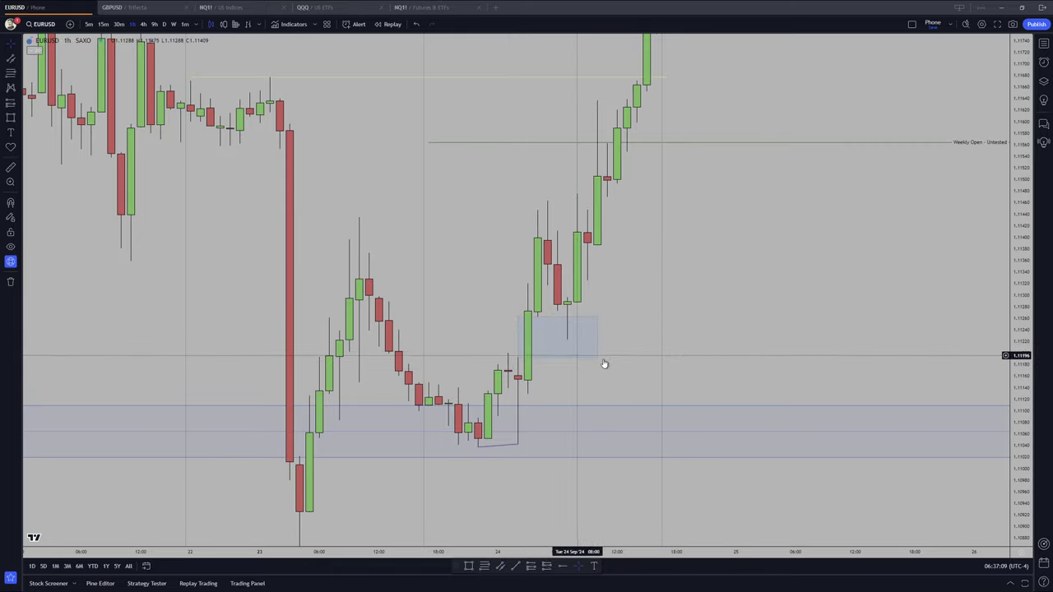
{"action": "left_click", "coordinate": [518, 359]}
{"action": "left_click", "coordinate": [576, 376]}
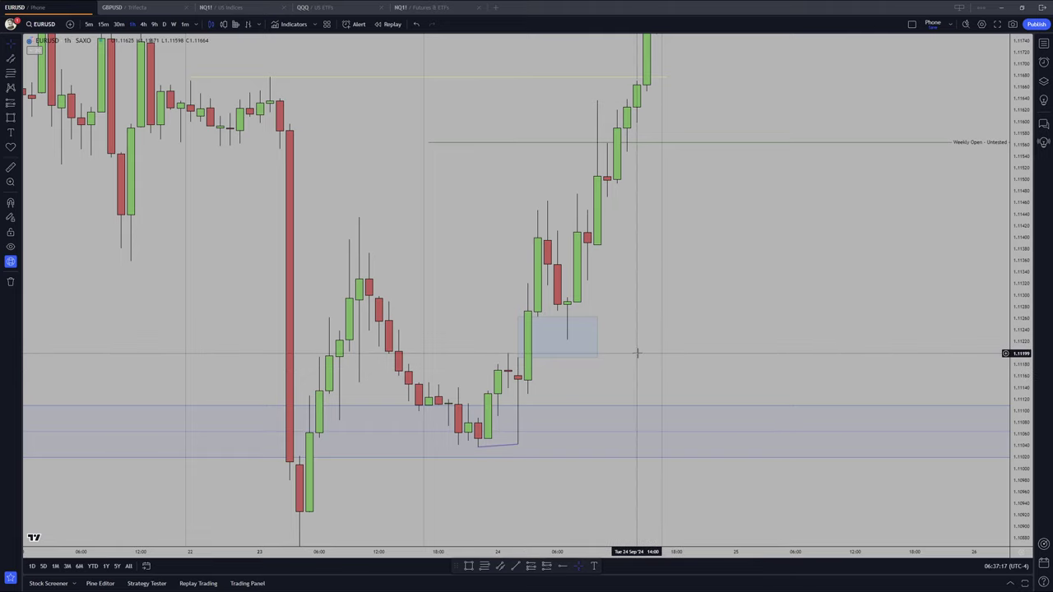
Add a dashed middle line to the light-blue rectangle on the 24 September rally.
{"action": "scroll", "coordinate": [590, 351], "scroll_direction": "up", "scroll_amount": 3}
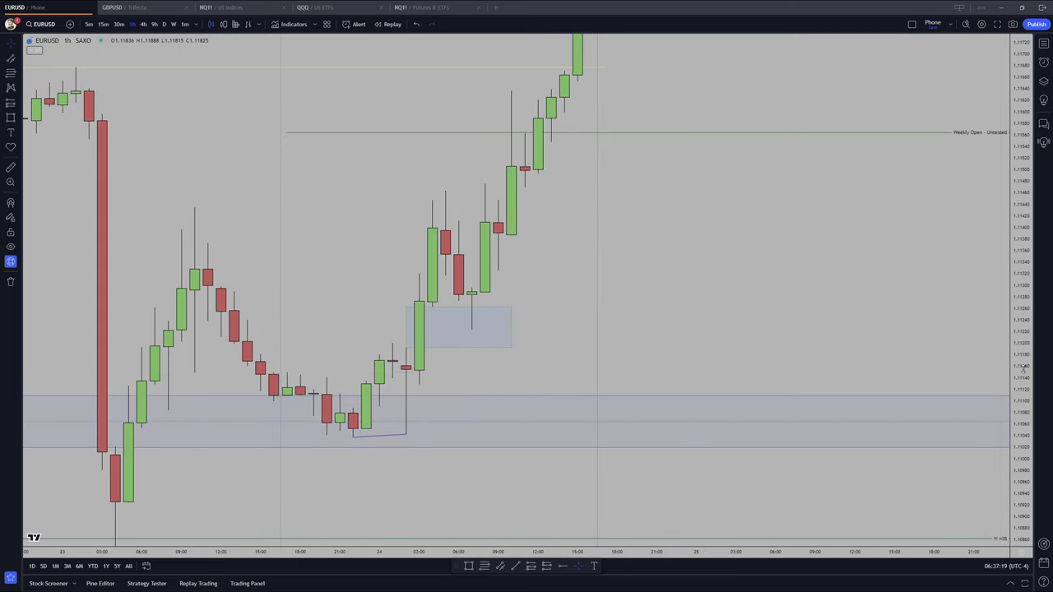
{"action": "left_click_drag", "start_coordinate": [1026, 364], "coordinate": [1026, 340]}
{"action": "left_click_drag", "start_coordinate": [705, 343], "coordinate": [767, 342]}
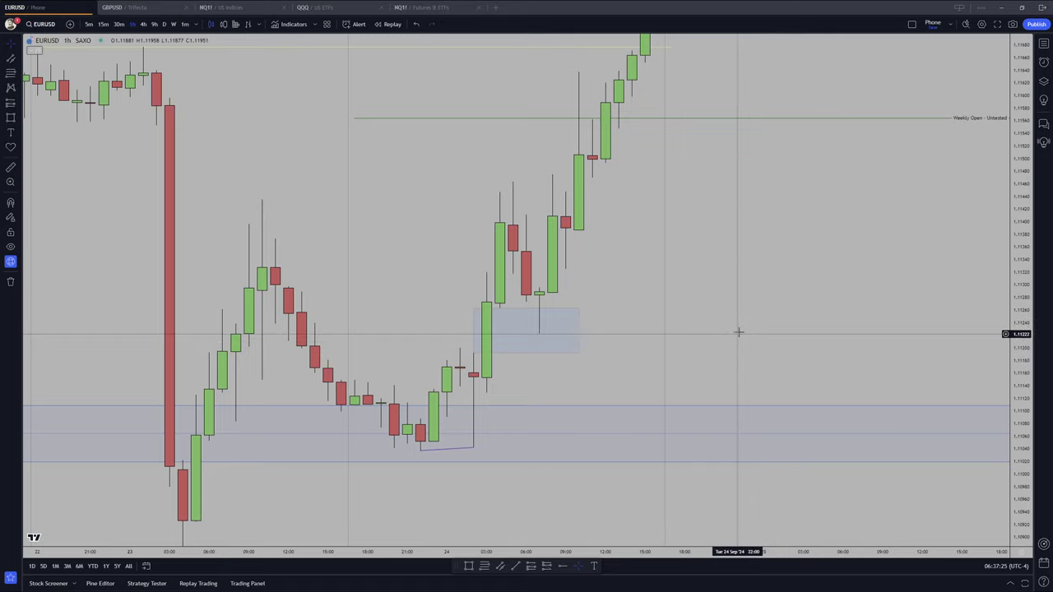
{"action": "left_click_drag", "start_coordinate": [1017, 343], "coordinate": [1017, 319]}
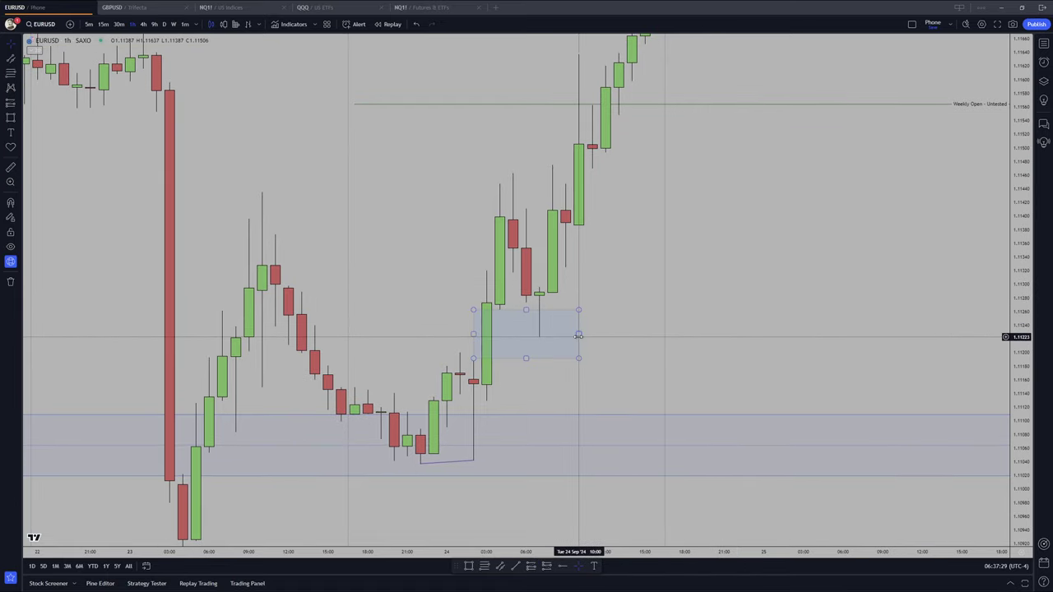
{"action": "double_click", "coordinate": [580, 334]}
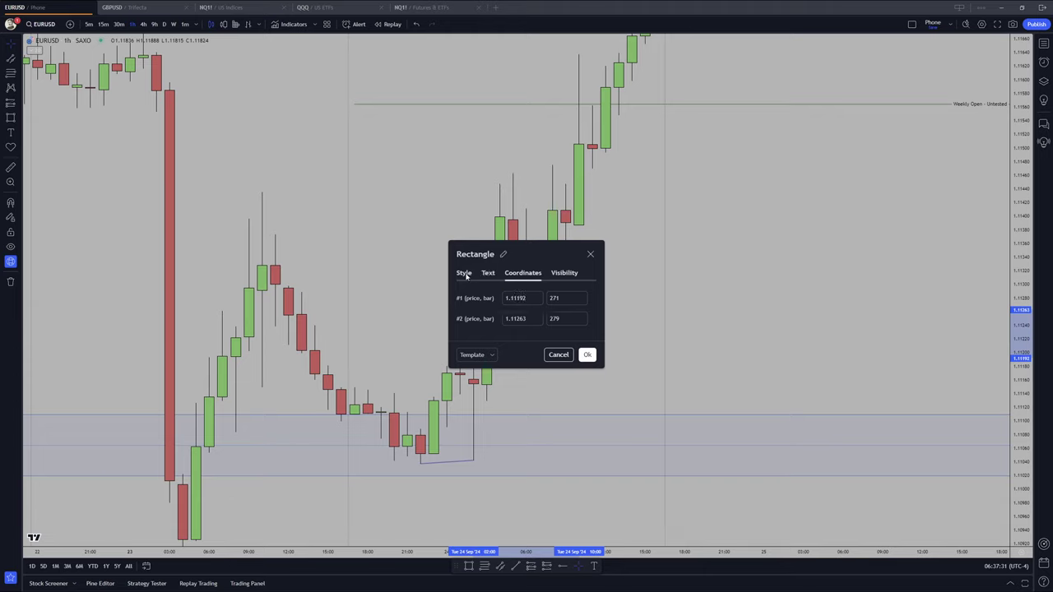
{"action": "left_click", "coordinate": [465, 274]}
{"action": "left_click", "coordinate": [588, 412]}
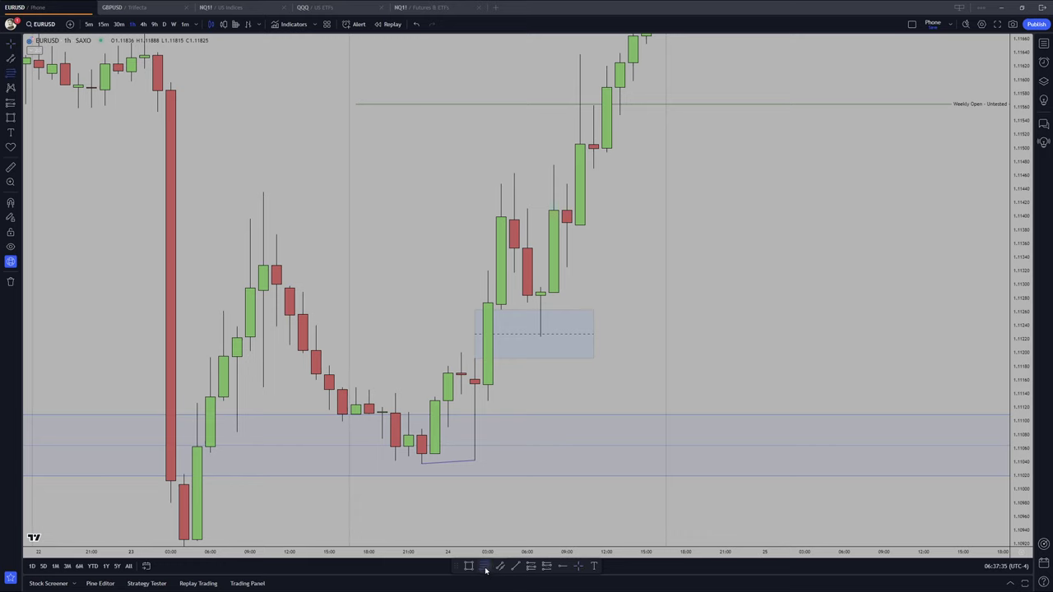
Draw a Fibonacci retracement with a saved template from the 24 September 02:00 low at 1.11042 up to the swing high at 1.11465.
{"action": "left_click", "coordinate": [472, 24]}
{"action": "left_click", "coordinate": [490, 76]}
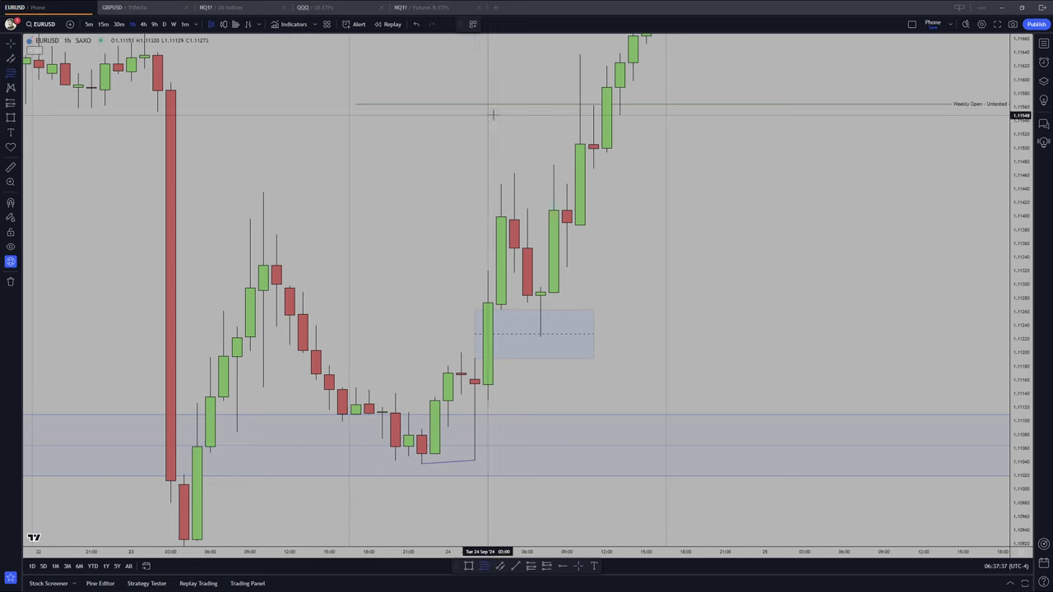
{"action": "left_click", "coordinate": [475, 461]}
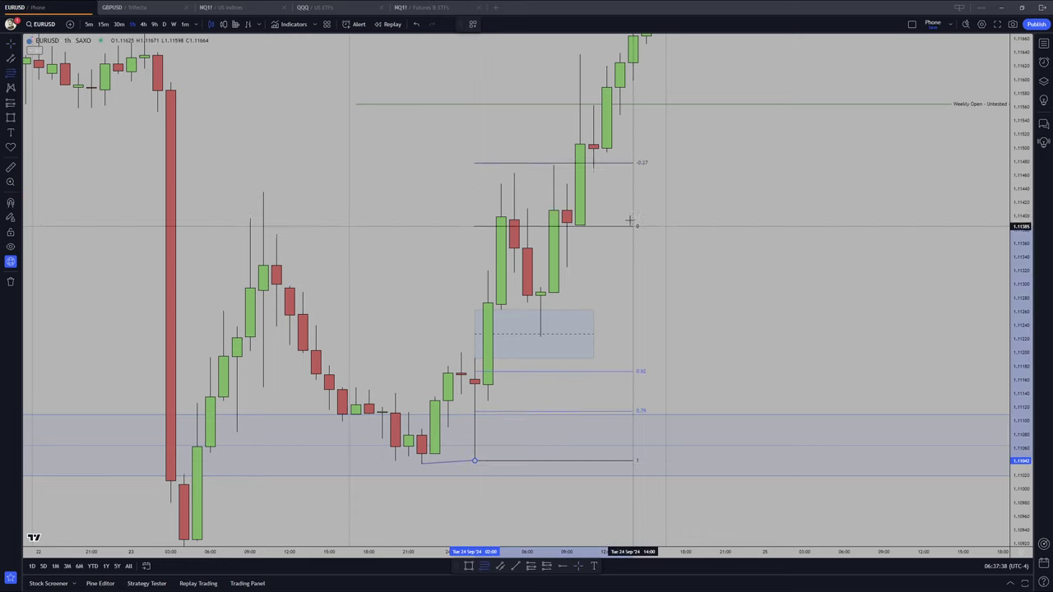
{"action": "left_click", "coordinate": [635, 172]}
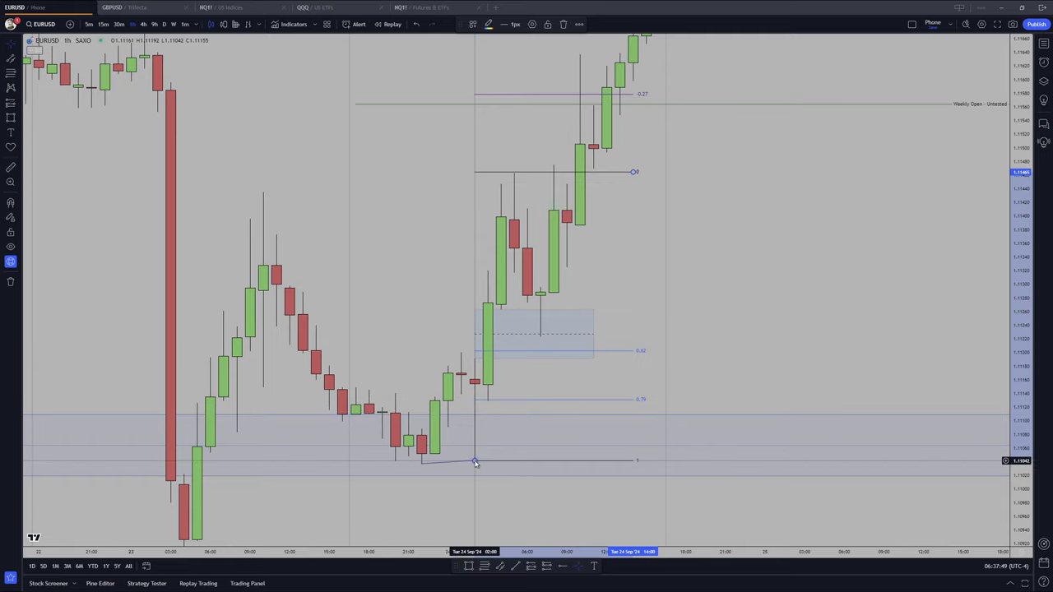
Move the retracement's starting anchor to the 03:00 candle's low at 1.11129, and delete the retracement after checking its levels.
{"action": "mouse_move", "coordinate": [475, 462]}
{"action": "left_mouse_down"}
{"action": "mouse_move", "coordinate": [489, 463]}
{"action": "mouse_move", "coordinate": [487, 400]}
{"action": "left_mouse_up"}
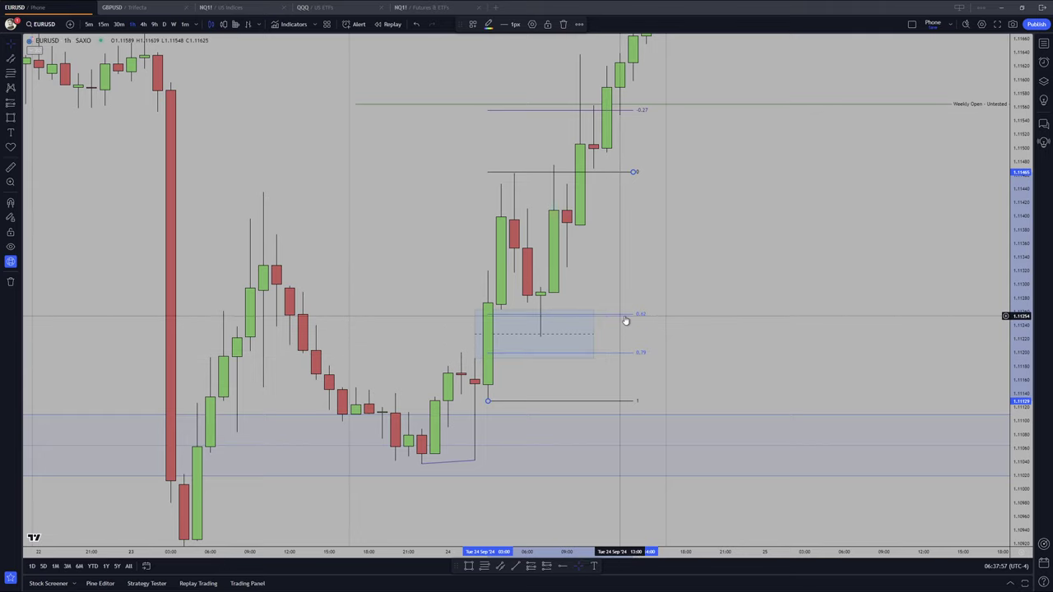
{"action": "key", "text": "Delete"}
{"action": "left_click_drag", "start_coordinate": [646, 334], "coordinate": [689, 320]}
{"action": "left_click_drag", "start_coordinate": [1021, 308], "coordinate": [1021, 364]}
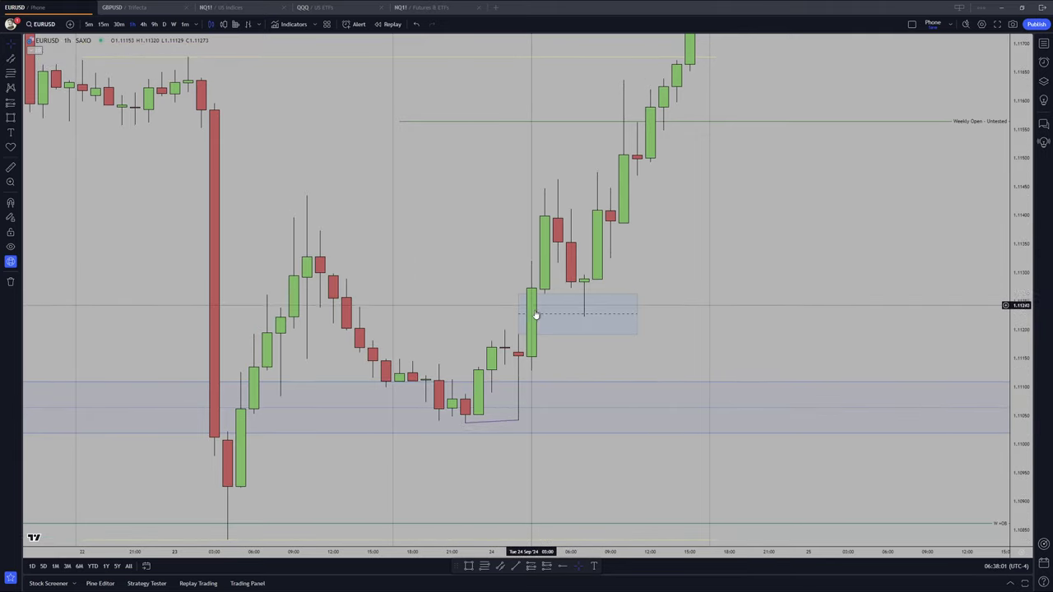
Switch the chart to the 15-minute timeframe and frame the 24 September rally and pullback around the light-blue rectangle.
{"action": "left_click", "coordinate": [104, 25]}
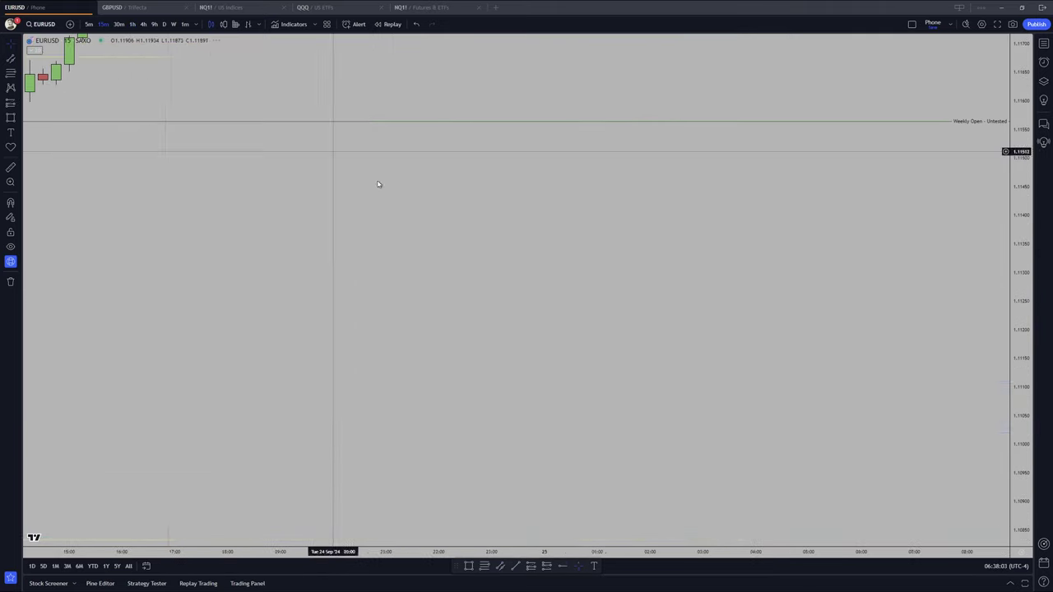
{"action": "scroll", "coordinate": [609, 321], "scroll_direction": "down", "scroll_amount": 1}
{"action": "scroll", "coordinate": [610, 321], "scroll_direction": "down", "scroll_amount": 7}
{"action": "left_click_drag", "start_coordinate": [593, 330], "coordinate": [802, 326]}
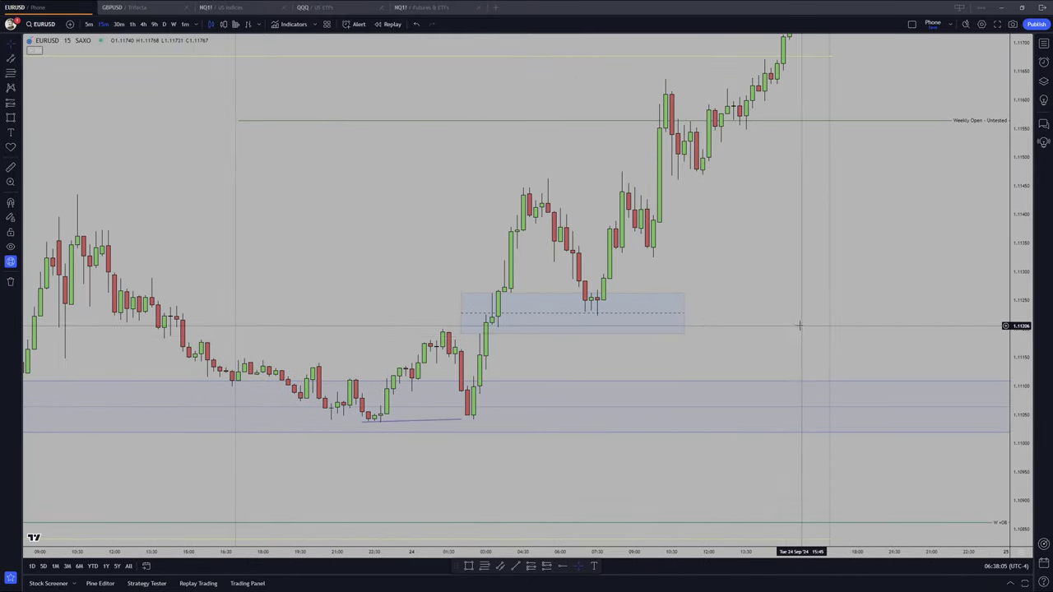
{"action": "left_click_drag", "start_coordinate": [1012, 373], "coordinate": [1008, 329]}
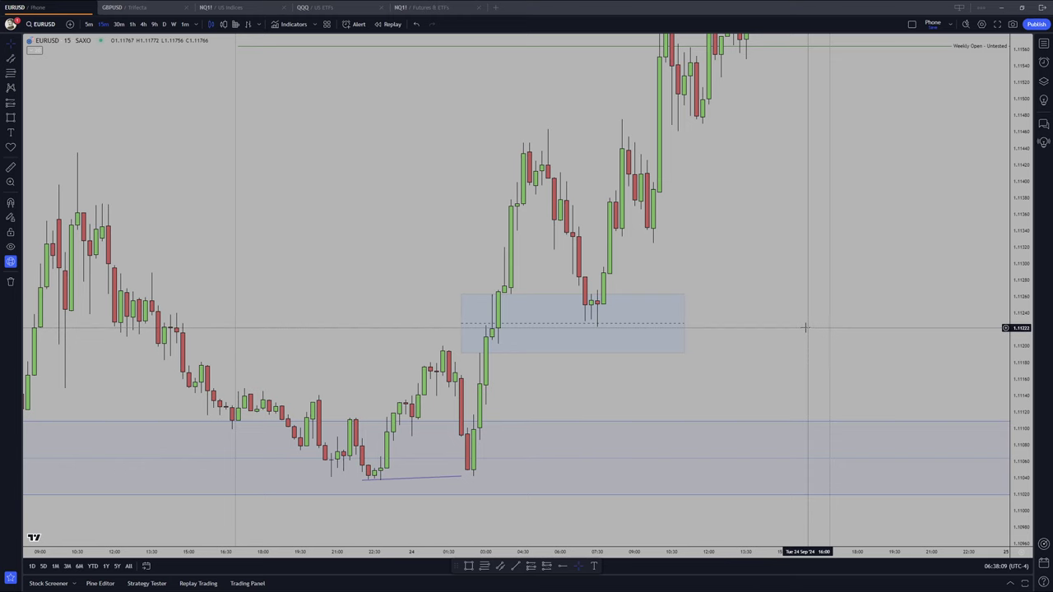
{"action": "left_click_drag", "start_coordinate": [763, 367], "coordinate": [784, 362]}
{"action": "scroll", "coordinate": [784, 362], "scroll_direction": "up", "scroll_amount": 3}
{"action": "left_click_drag", "start_coordinate": [1016, 378], "coordinate": [1012, 260]}
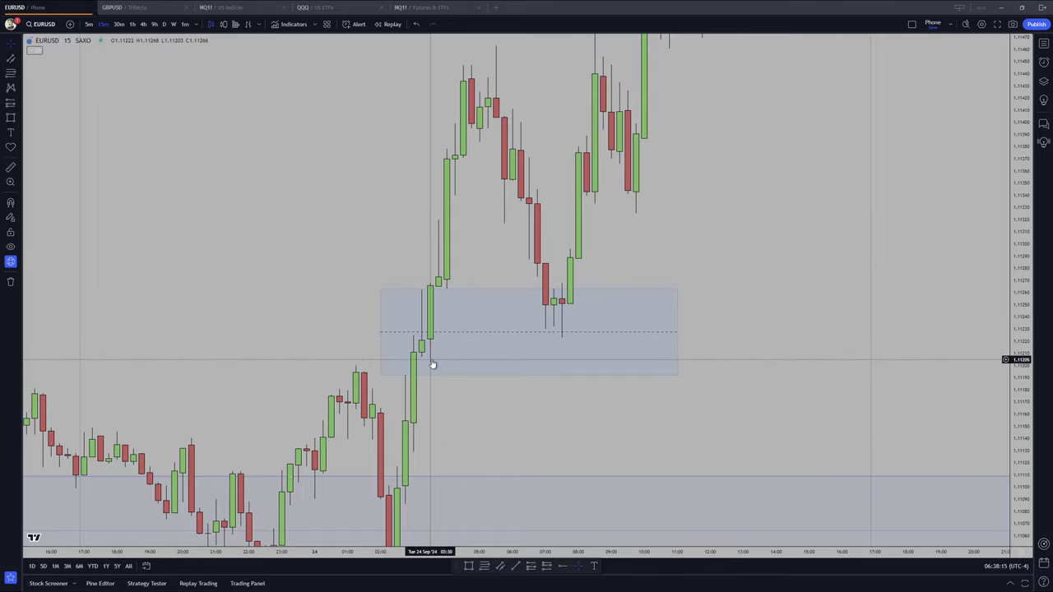
Draw a white horizontal line from a saved template across the light-blue rectangle, just below its dashed middle line.
{"action": "left_click_drag", "start_coordinate": [472, 412], "coordinate": [517, 377]}
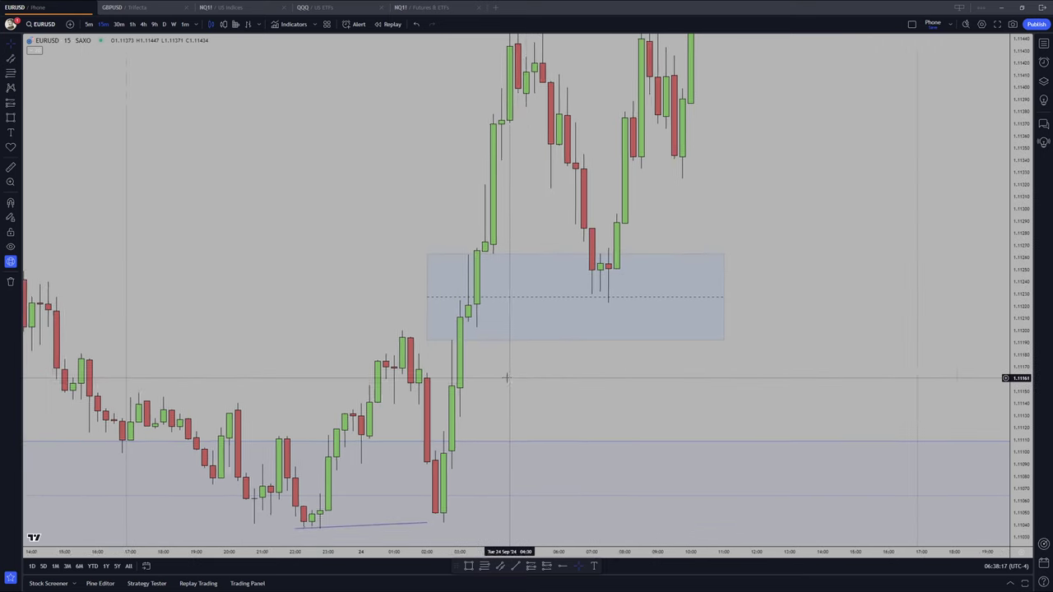
{"action": "scroll", "coordinate": [518, 373], "scroll_direction": "up", "scroll_amount": 1}
{"action": "left_click_drag", "start_coordinate": [556, 338], "coordinate": [494, 356]}
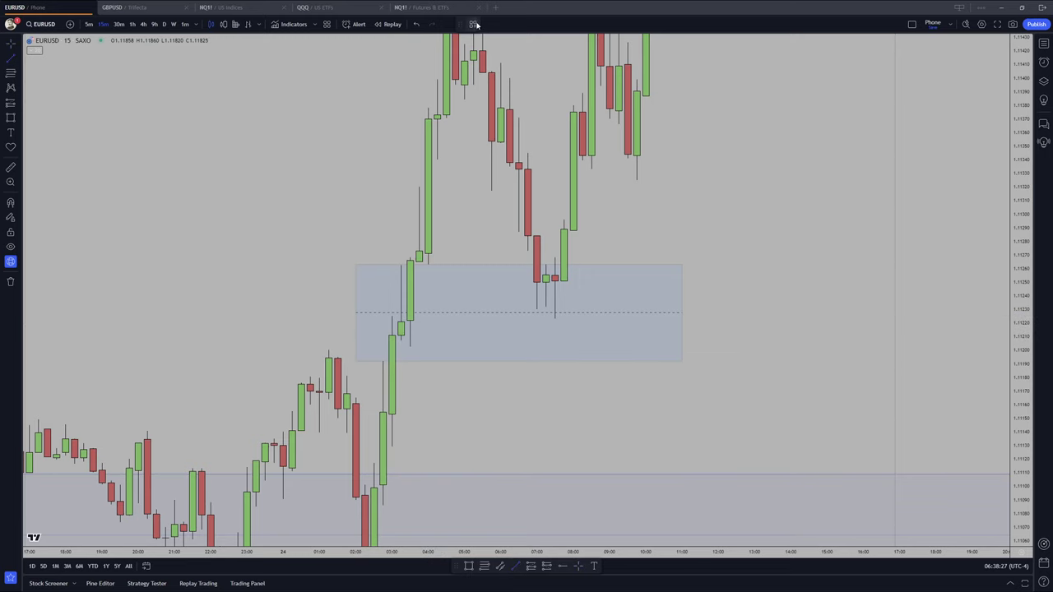
{"action": "left_click", "coordinate": [474, 24]}
{"action": "left_click", "coordinate": [486, 87]}
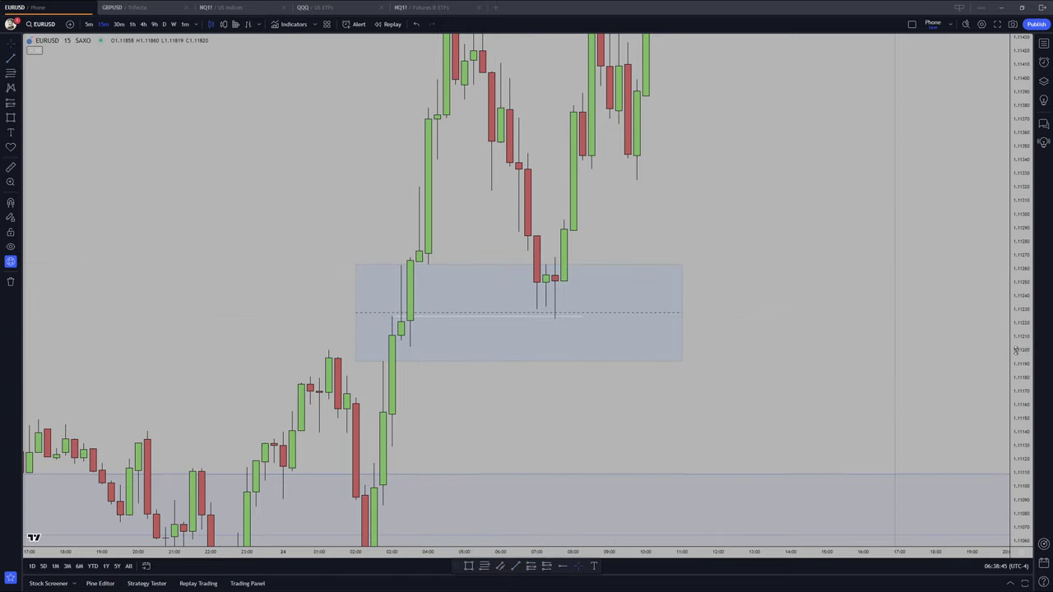
Examine the 24 September rally from the light-blue rectangle up to the Weekly Open line and the yellow high line.
{"action": "left_click_drag", "start_coordinate": [1021, 352], "coordinate": [1020, 399]}
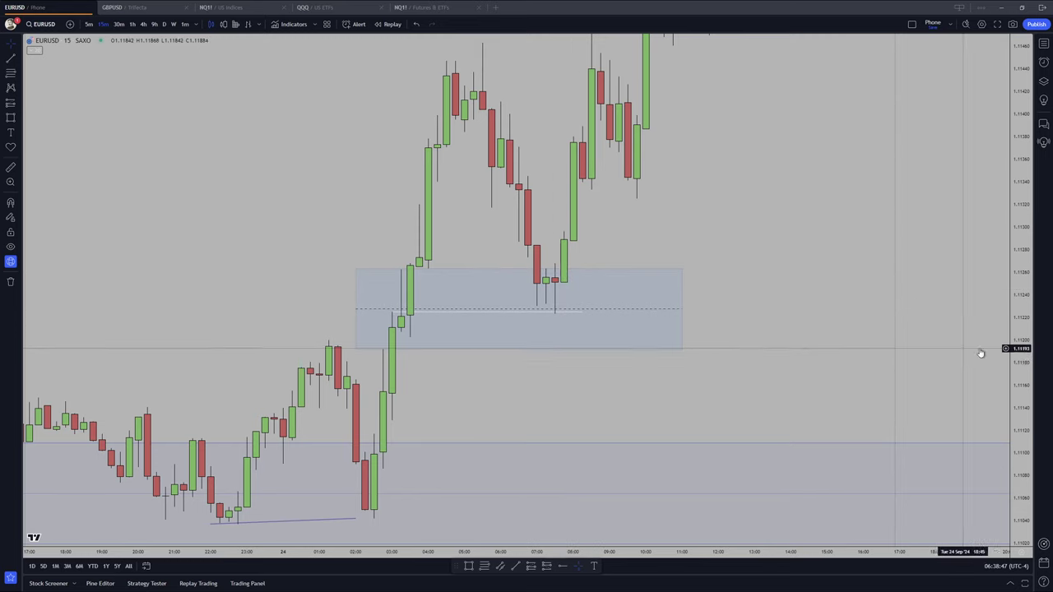
{"action": "left_click_drag", "start_coordinate": [1019, 353], "coordinate": [1018, 409]}
{"action": "scroll", "coordinate": [860, 360], "scroll_direction": "down", "scroll_amount": 2}
{"action": "left_click_drag", "start_coordinate": [815, 341], "coordinate": [752, 353]}
{"action": "left_click_drag", "start_coordinate": [1020, 352], "coordinate": [1019, 387]}
{"action": "left_click_drag", "start_coordinate": [814, 340], "coordinate": [791, 348]}
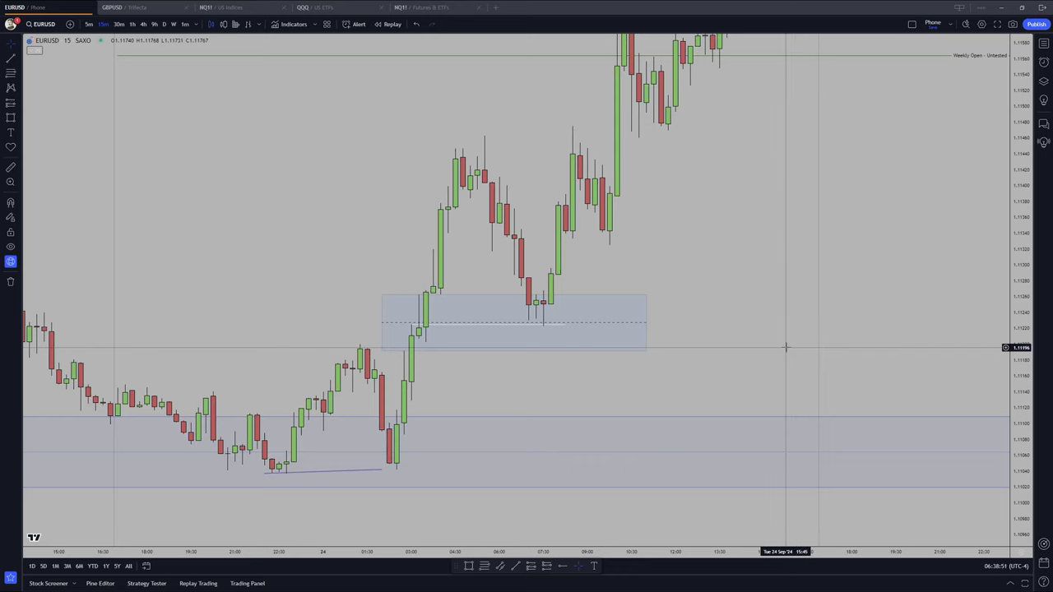
{"action": "left_click_drag", "start_coordinate": [773, 343], "coordinate": [769, 351]}
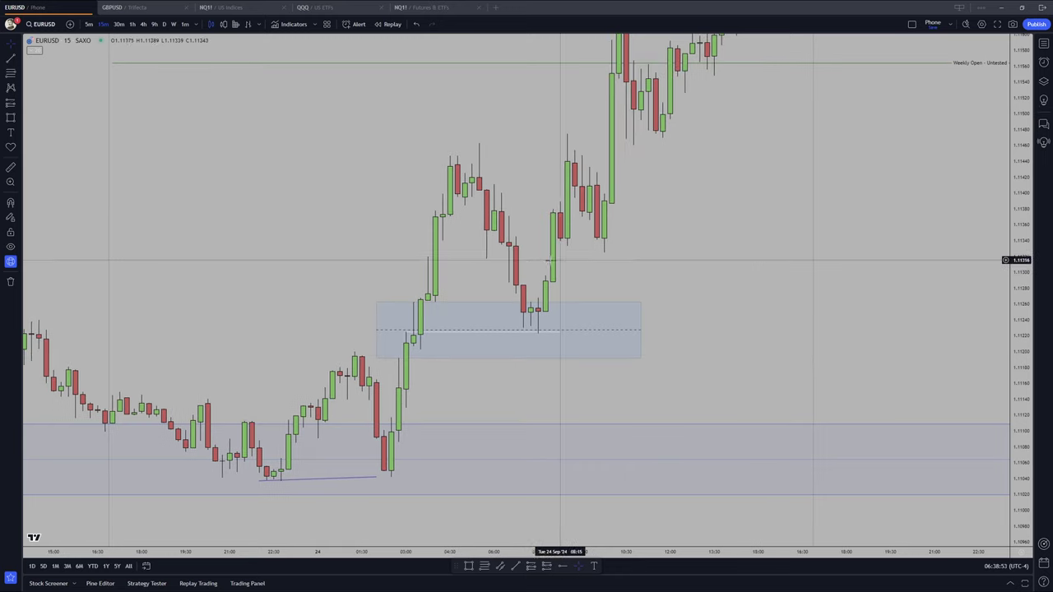
{"action": "left_click_drag", "start_coordinate": [623, 278], "coordinate": [642, 280]}
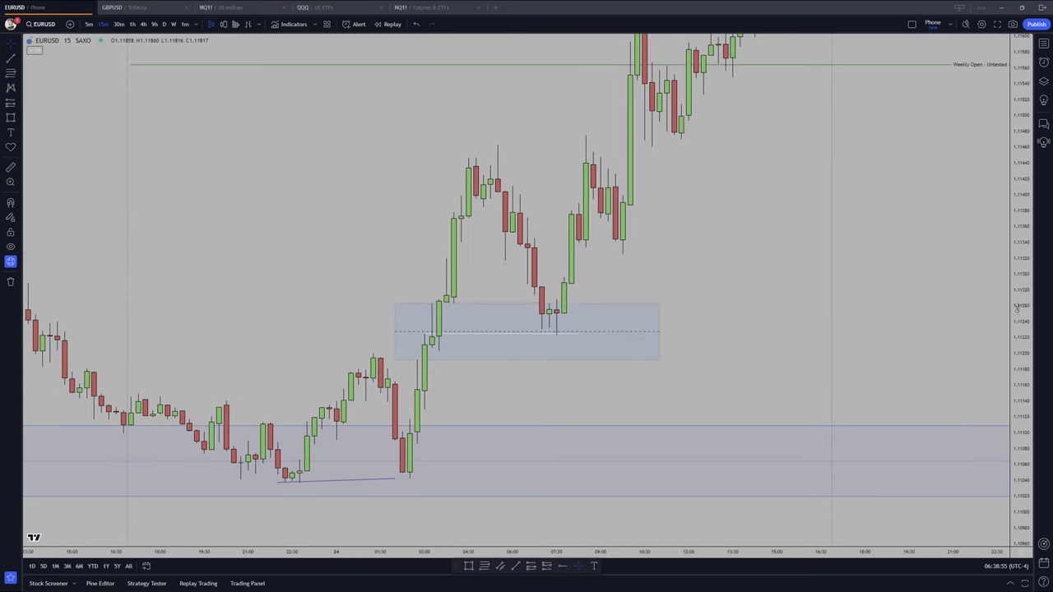
{"action": "left_click_drag", "start_coordinate": [1021, 306], "coordinate": [1020, 362]}
{"action": "scroll", "coordinate": [886, 330], "scroll_direction": "down", "scroll_amount": 2}
{"action": "left_click_drag", "start_coordinate": [886, 329], "coordinate": [844, 362]}
{"action": "scroll", "coordinate": [947, 332], "scroll_direction": "down", "scroll_amount": 5}
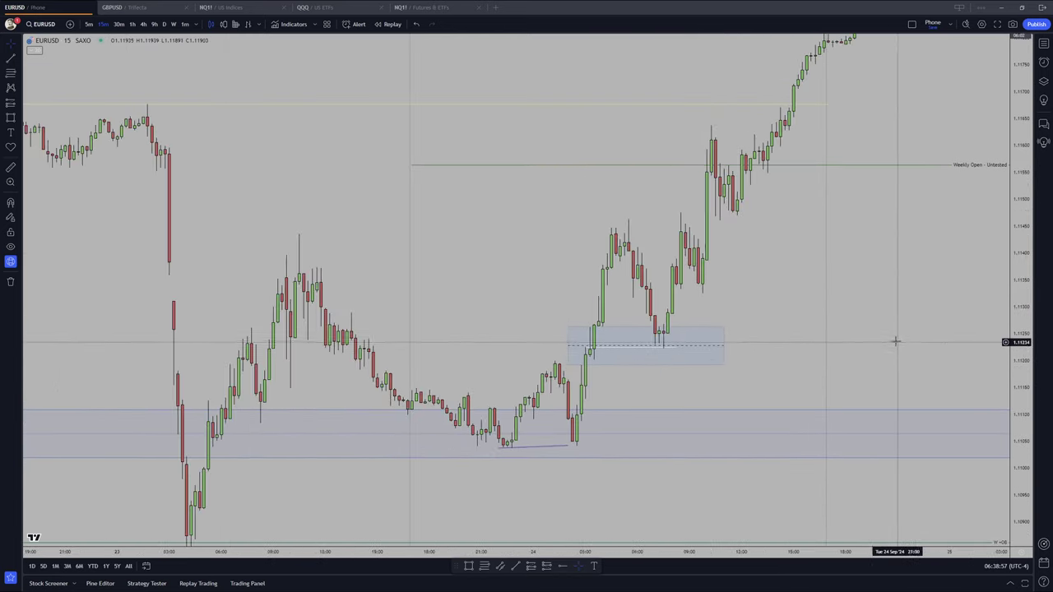
{"action": "left_click", "coordinate": [636, 190]}
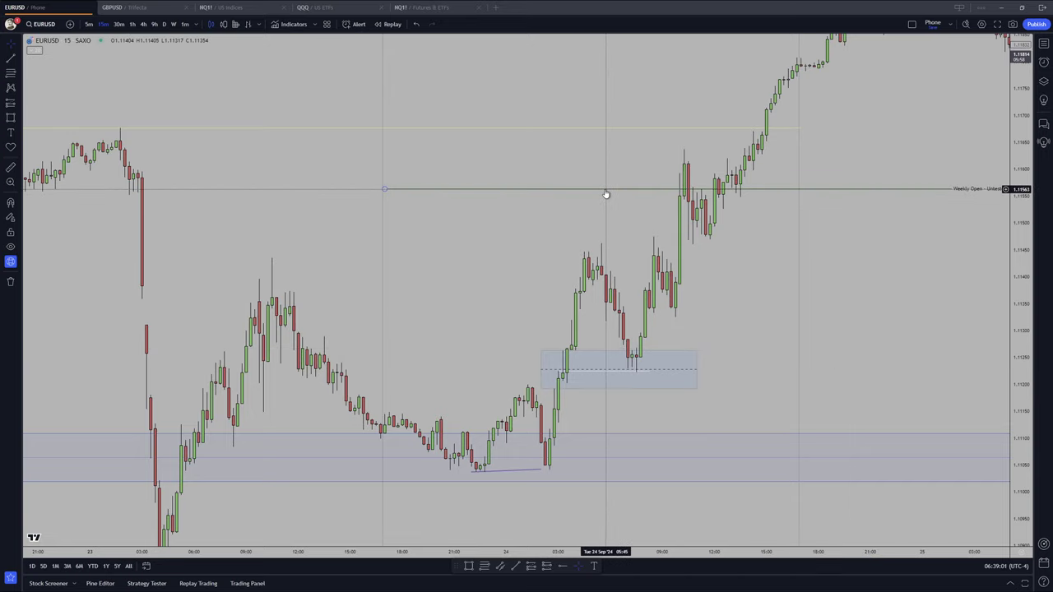
{"action": "left_click", "coordinate": [622, 129]}
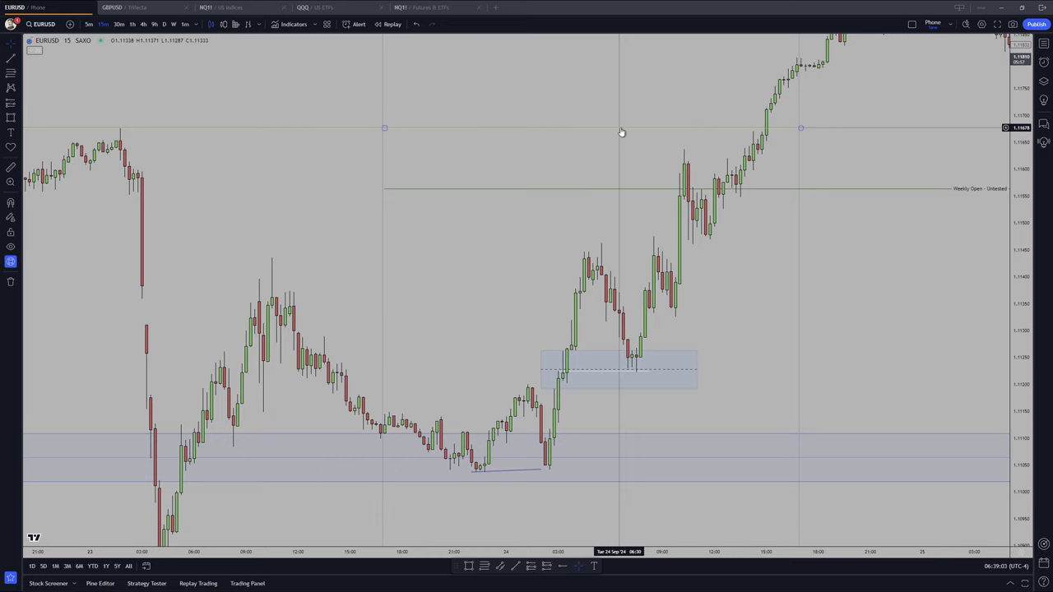
{"action": "left_click_drag", "start_coordinate": [600, 228], "coordinate": [557, 206]}
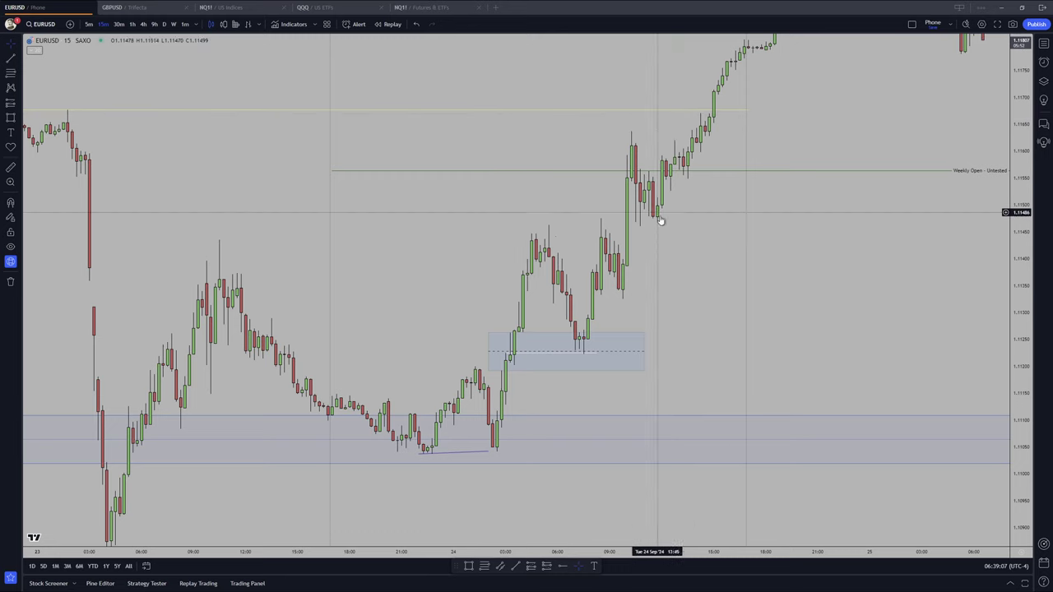
Show the indicator that shades the trading sessions as coloured boxes on the 15-minute chart.
{"action": "left_click_drag", "start_coordinate": [785, 302], "coordinate": [798, 292]}
{"action": "left_click_drag", "start_coordinate": [1023, 339], "coordinate": [1023, 286]}
{"action": "left_click_drag", "start_coordinate": [744, 310], "coordinate": [719, 320]}
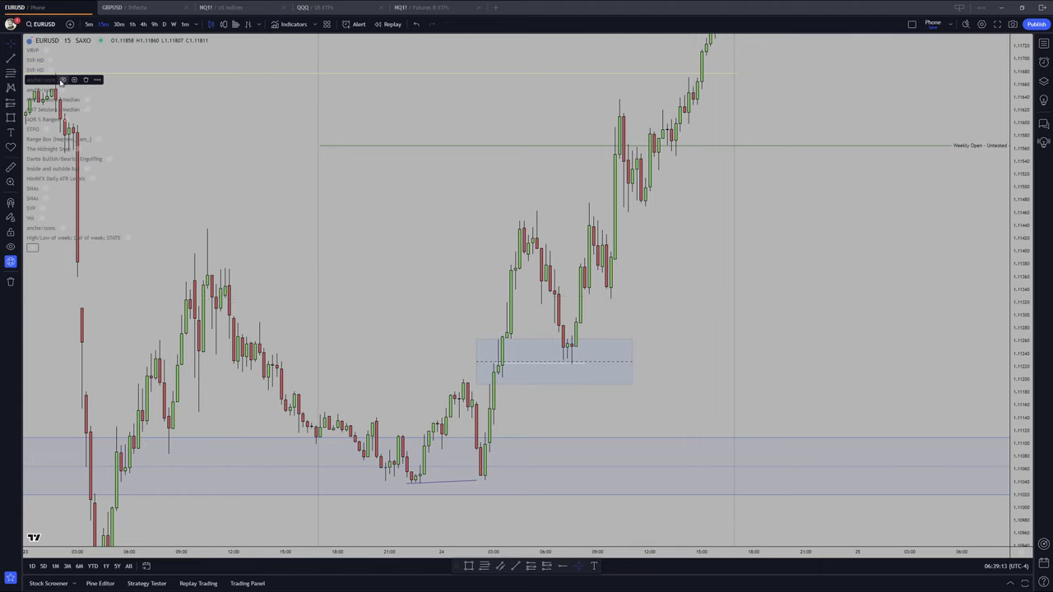
{"action": "left_click", "coordinate": [34, 248]}
Extend the trend line under the 23–24 September lows to the 24 September 02:15 candle's low.
{"action": "left_click_drag", "start_coordinate": [362, 283], "coordinate": [355, 272]}
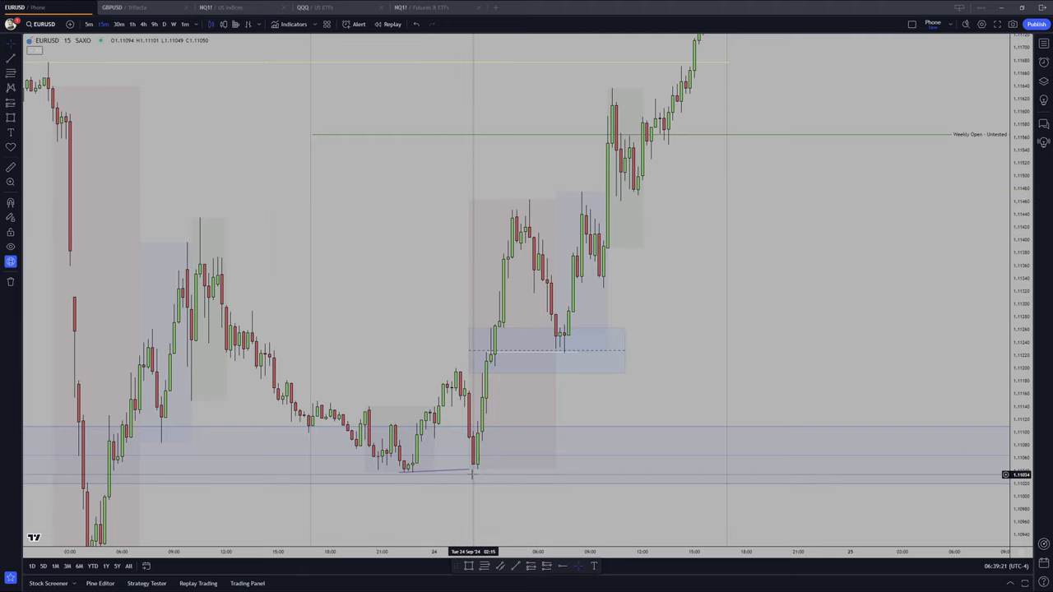
{"action": "left_click_drag", "start_coordinate": [471, 471], "coordinate": [478, 473]}
{"action": "left_click", "coordinate": [661, 378]}
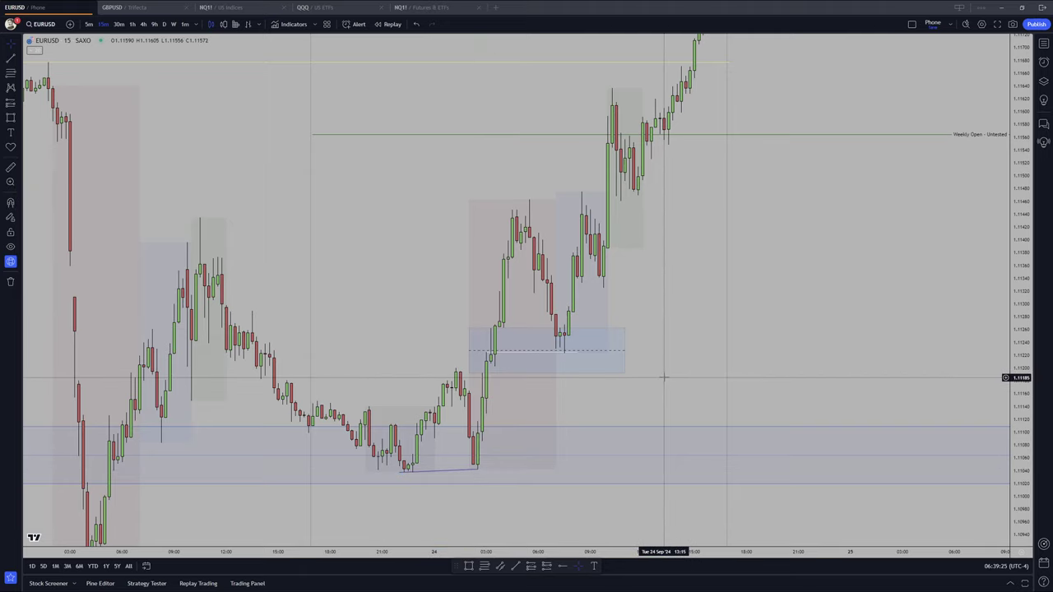
Examine the shaded sessions on 23 and 24 September between the yellow high and low lines.
{"action": "left_click_drag", "start_coordinate": [665, 378], "coordinate": [689, 370]}
{"action": "left_click_drag", "start_coordinate": [1022, 353], "coordinate": [1022, 431]}
{"action": "scroll", "coordinate": [933, 376], "scroll_direction": "down", "scroll_amount": 3}
{"action": "left_click_drag", "start_coordinate": [882, 350], "coordinate": [915, 348]}
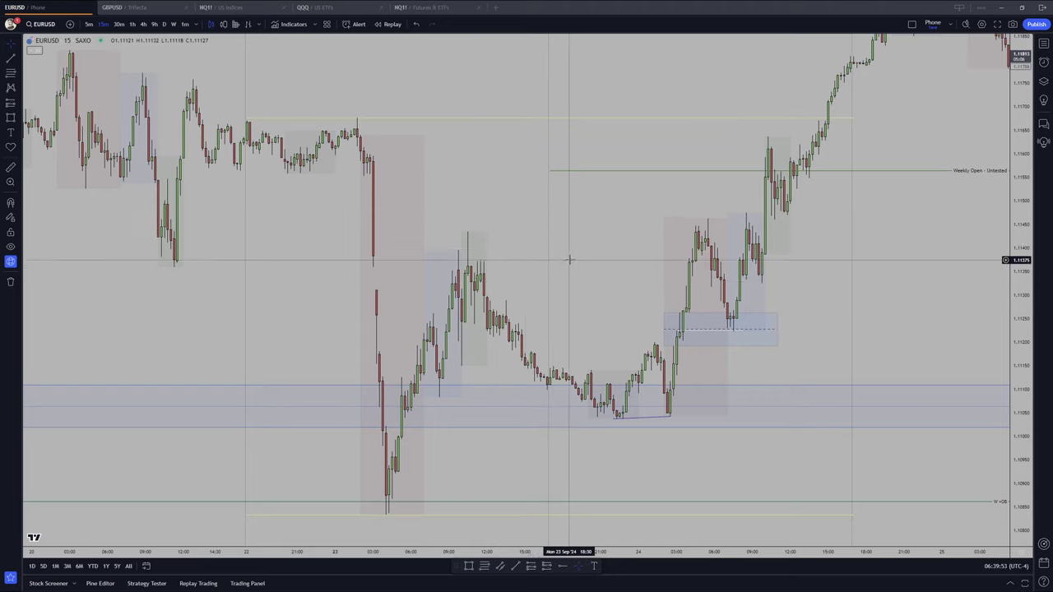
{"action": "left_click_drag", "start_coordinate": [568, 258], "coordinate": [430, 254]}
{"action": "scroll", "coordinate": [748, 304], "scroll_direction": "up", "scroll_amount": 2}
{"action": "scroll", "coordinate": [748, 308], "scroll_direction": "up", "scroll_amount": 2}
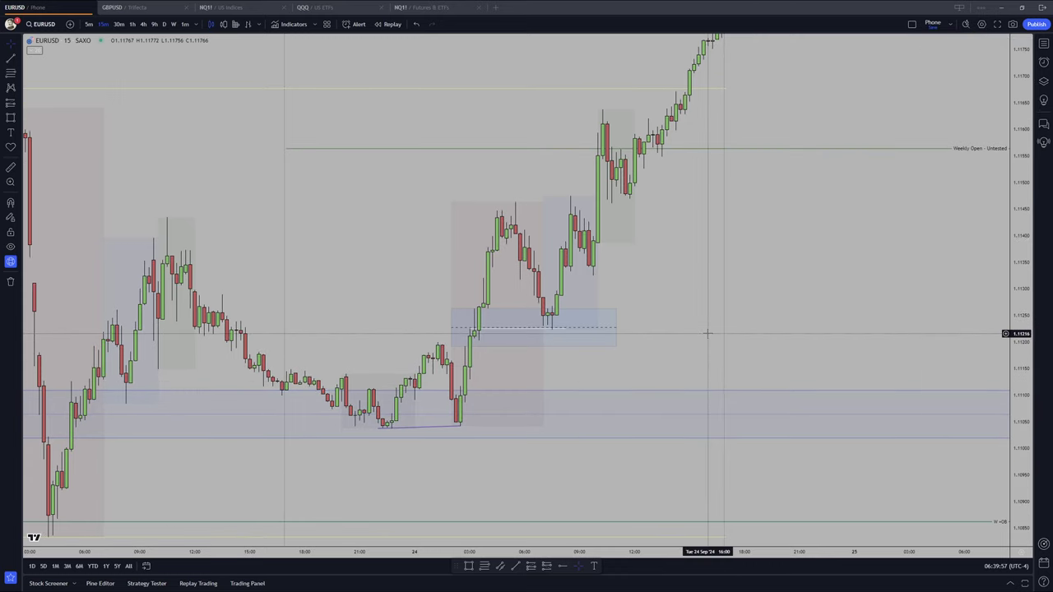
{"action": "left_click_drag", "start_coordinate": [709, 334], "coordinate": [714, 347]}
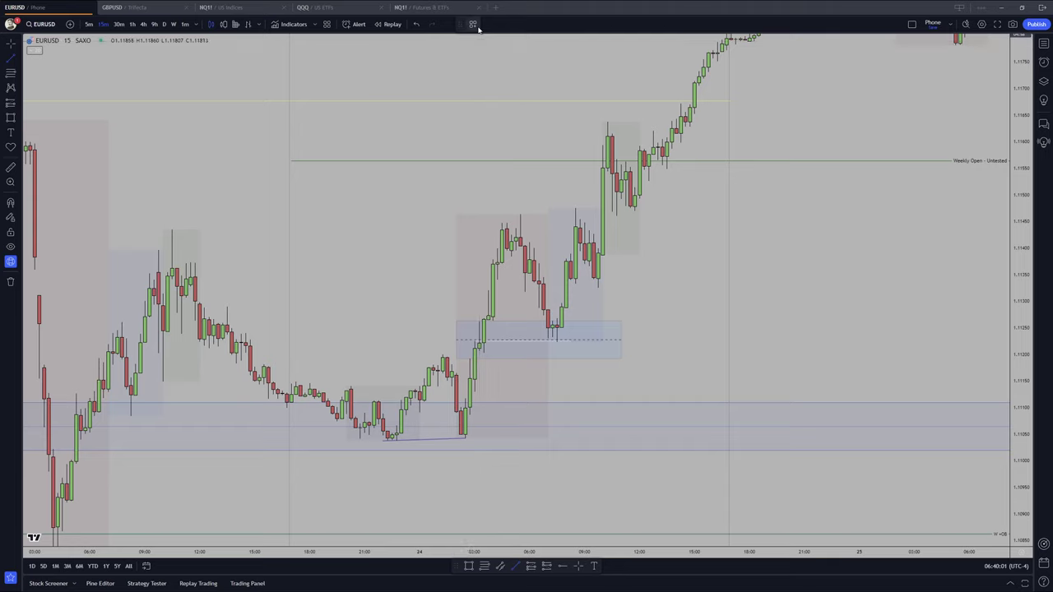
Draw a blue horizontal line from a saved template, starting at the 24 September 05:30 swing high and extending past the breakout.
{"action": "left_click", "coordinate": [473, 24]}
{"action": "left_click", "coordinate": [497, 209]}
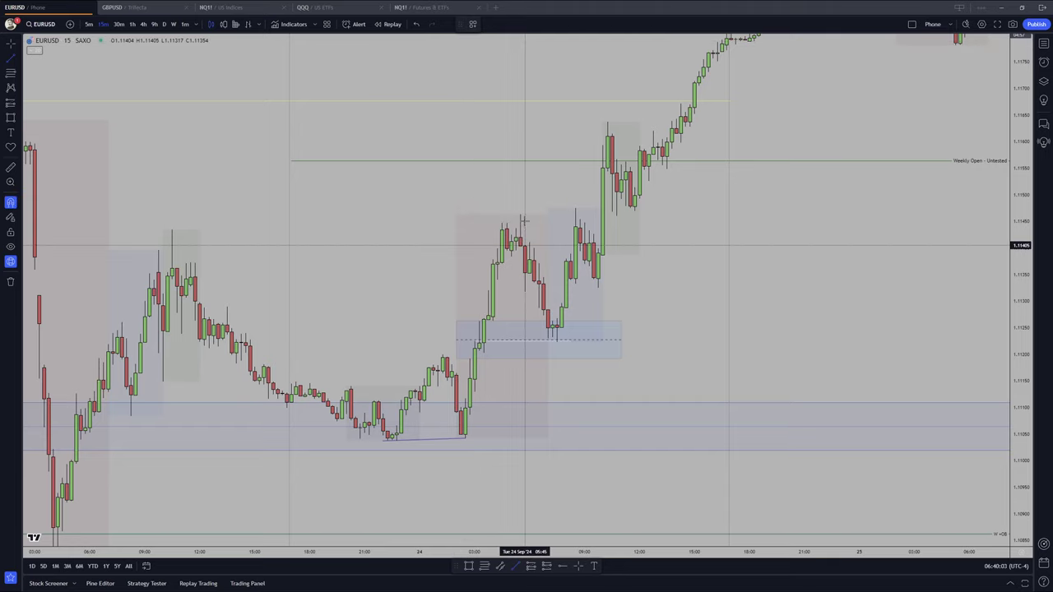
{"action": "left_click", "coordinate": [670, 216]}
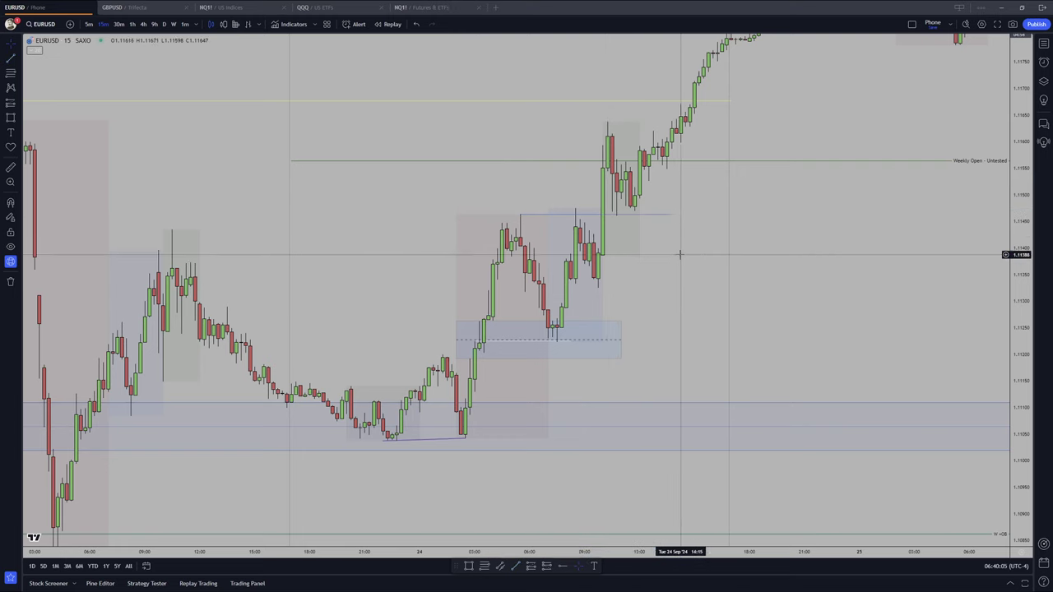
{"action": "left_click_drag", "start_coordinate": [695, 338], "coordinate": [702, 326]}
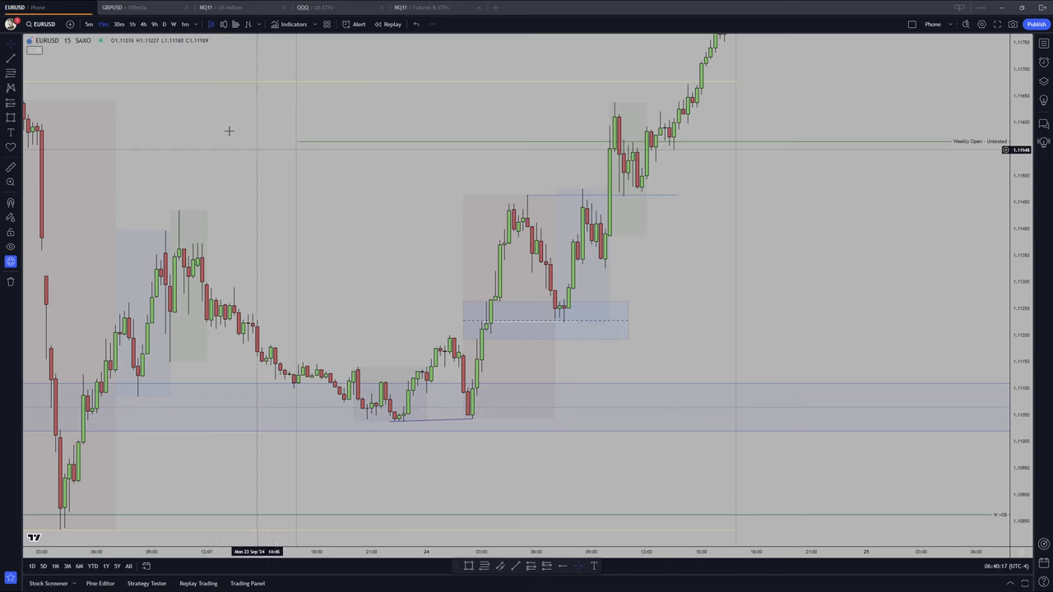
Hide the indicator that shades the trading sessions.
{"action": "left_click", "coordinate": [35, 51]}
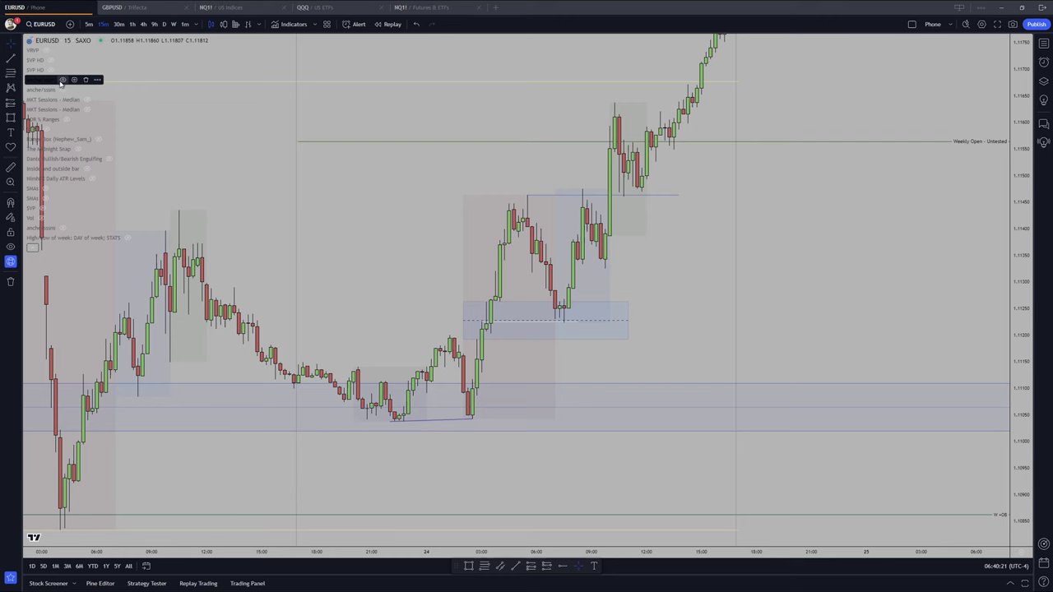
{"action": "left_click", "coordinate": [38, 247]}
{"action": "left_click_drag", "start_coordinate": [316, 240], "coordinate": [328, 243]}
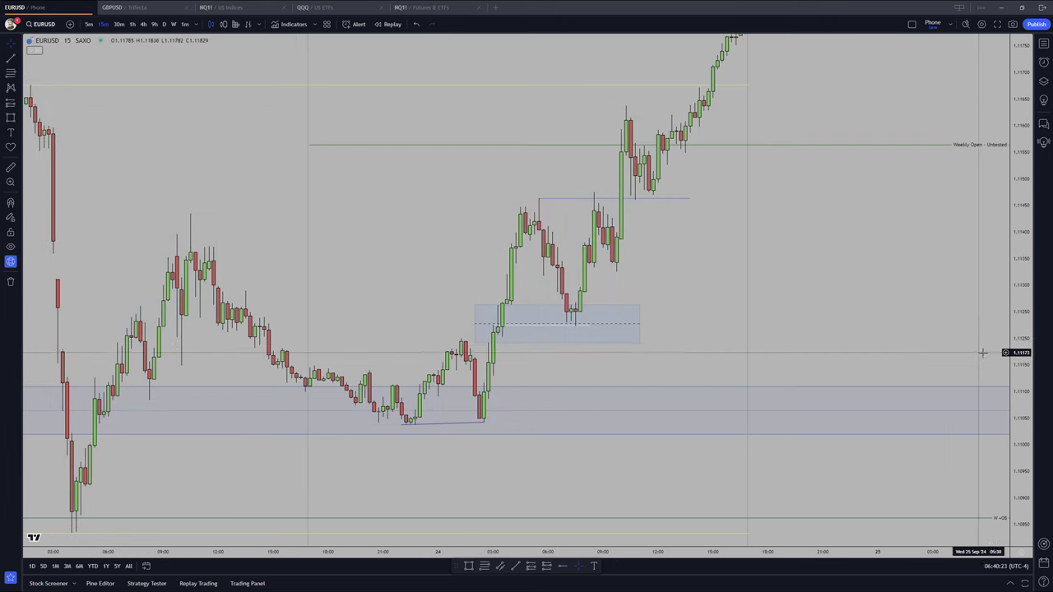
Switch the chart to the 5-minute timeframe and frame the 24 September rally around the light-blue rectangle.
{"action": "left_click_drag", "start_coordinate": [1020, 358], "coordinate": [1019, 315]}
{"action": "left_click_drag", "start_coordinate": [883, 307], "coordinate": [869, 317]}
{"action": "left_click_drag", "start_coordinate": [728, 309], "coordinate": [727, 325]}
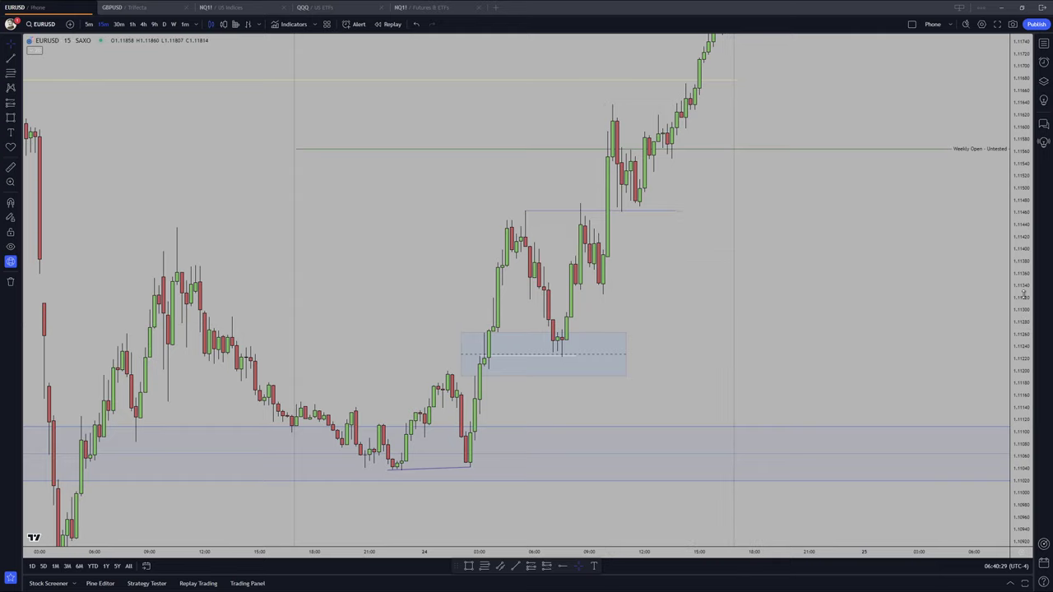
{"action": "mouse_move", "coordinate": [1023, 294]}
{"action": "left_mouse_down"}
{"action": "mouse_move", "coordinate": [1023, 339]}
{"action": "mouse_move", "coordinate": [1021, 298]}
{"action": "left_mouse_up"}
{"action": "left_click_drag", "start_coordinate": [749, 310], "coordinate": [743, 315]}
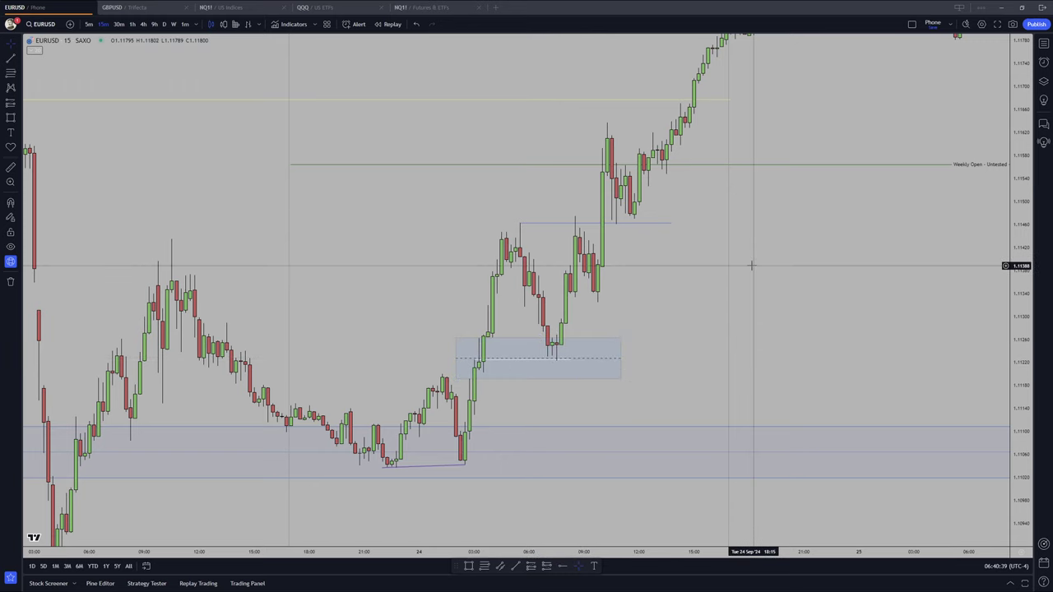
{"action": "left_click_drag", "start_coordinate": [696, 293], "coordinate": [743, 280]}
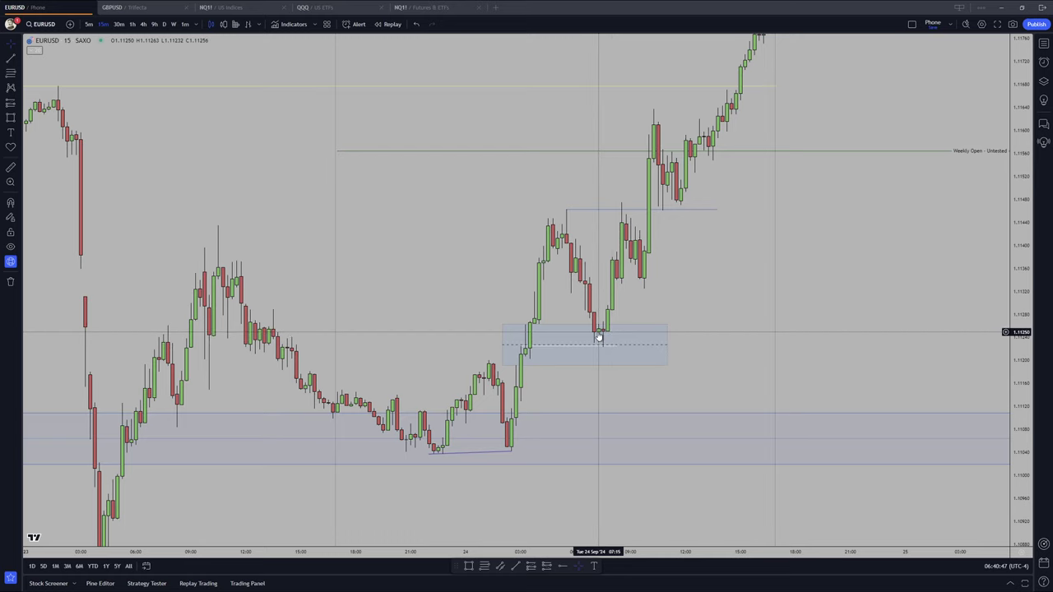
{"action": "left_click", "coordinate": [89, 25]}
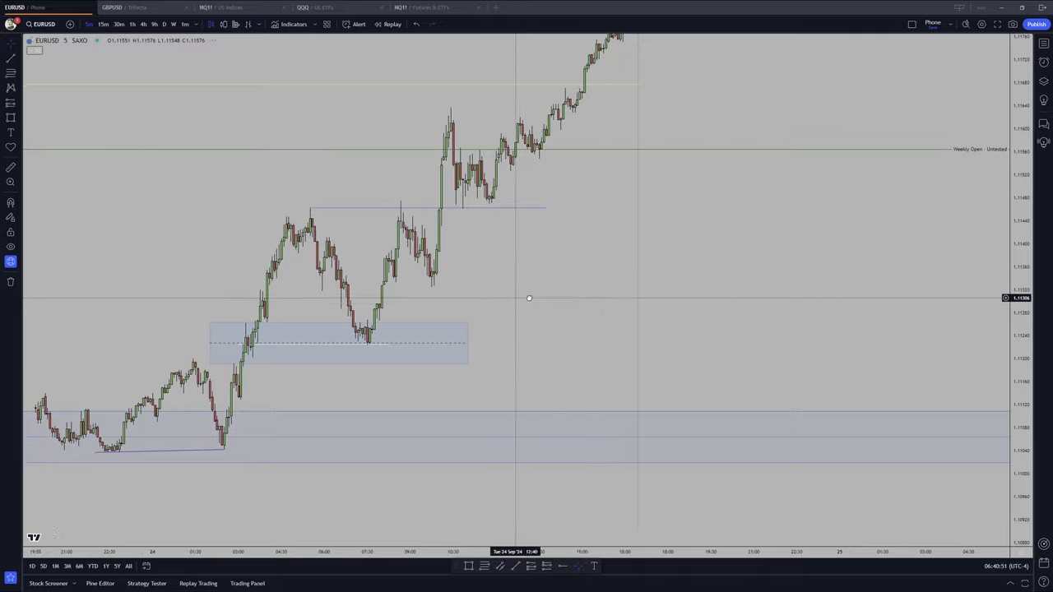
{"action": "scroll", "coordinate": [698, 297], "scroll_direction": "up", "scroll_amount": 4}
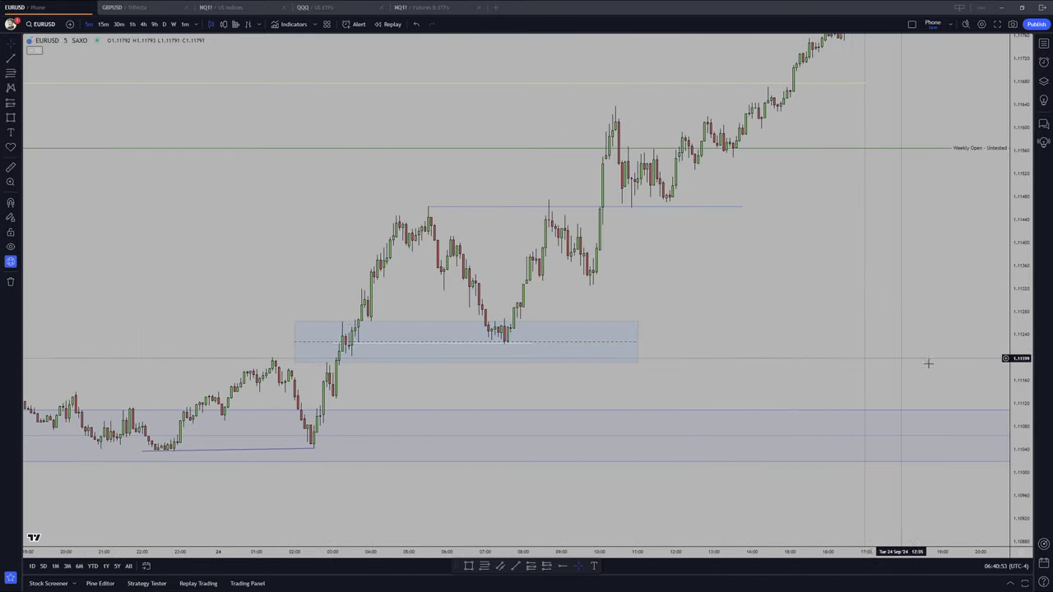
{"action": "scroll", "coordinate": [675, 284], "scroll_direction": "up", "scroll_amount": 1}
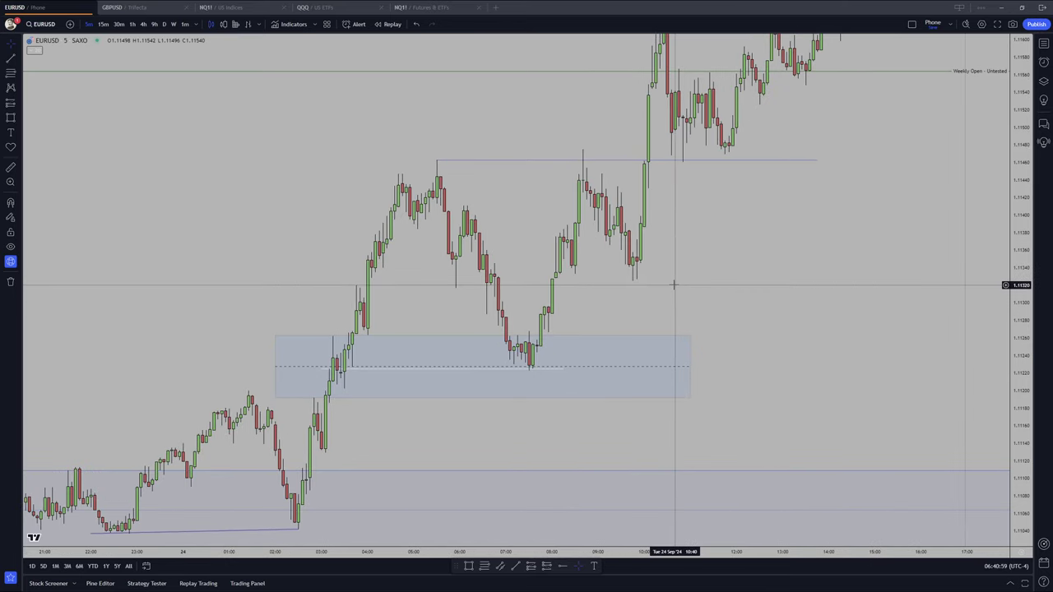
Examine the 5-minute candles around the 24 September 07:30 low inside the light-blue rectangle and the bounce from it.
{"action": "left_click_drag", "start_coordinate": [674, 285], "coordinate": [749, 250]}
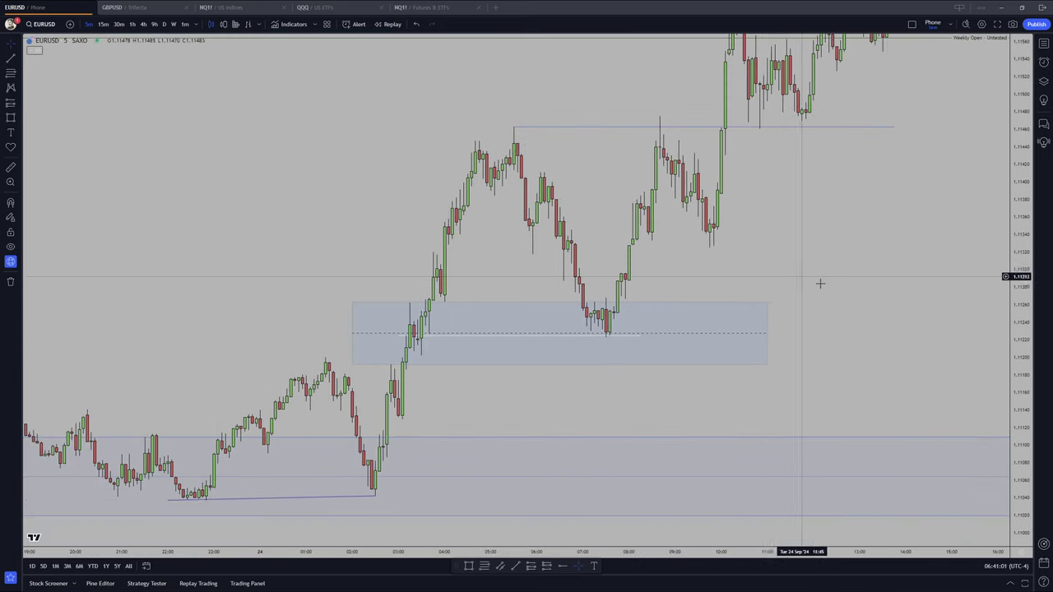
{"action": "left_click_drag", "start_coordinate": [1017, 367], "coordinate": [1017, 293]}
{"action": "left_click_drag", "start_coordinate": [858, 229], "coordinate": [848, 259]}
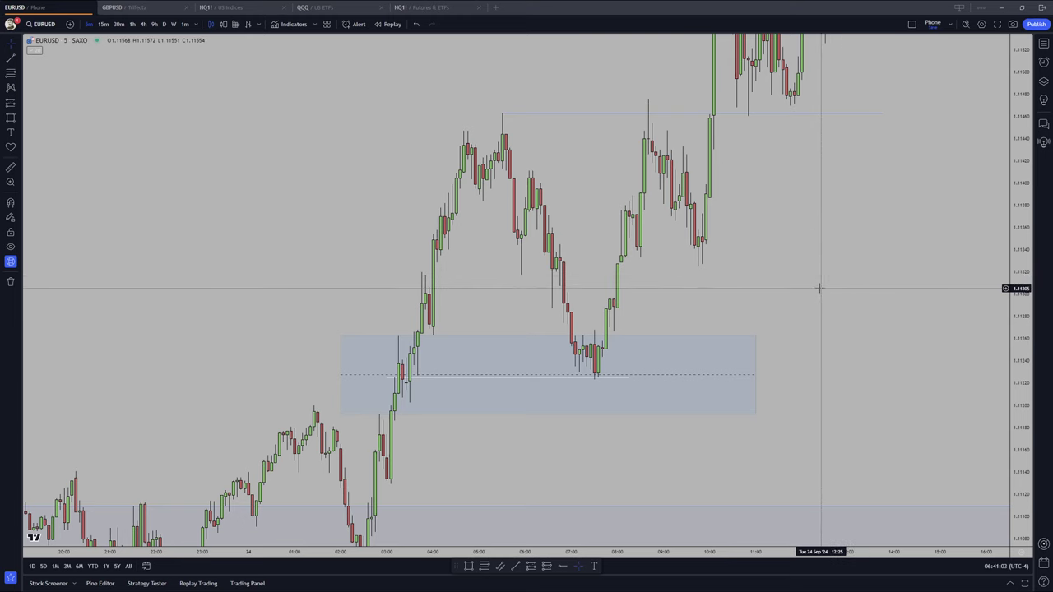
{"action": "scroll", "coordinate": [819, 287], "scroll_direction": "up", "scroll_amount": 1}
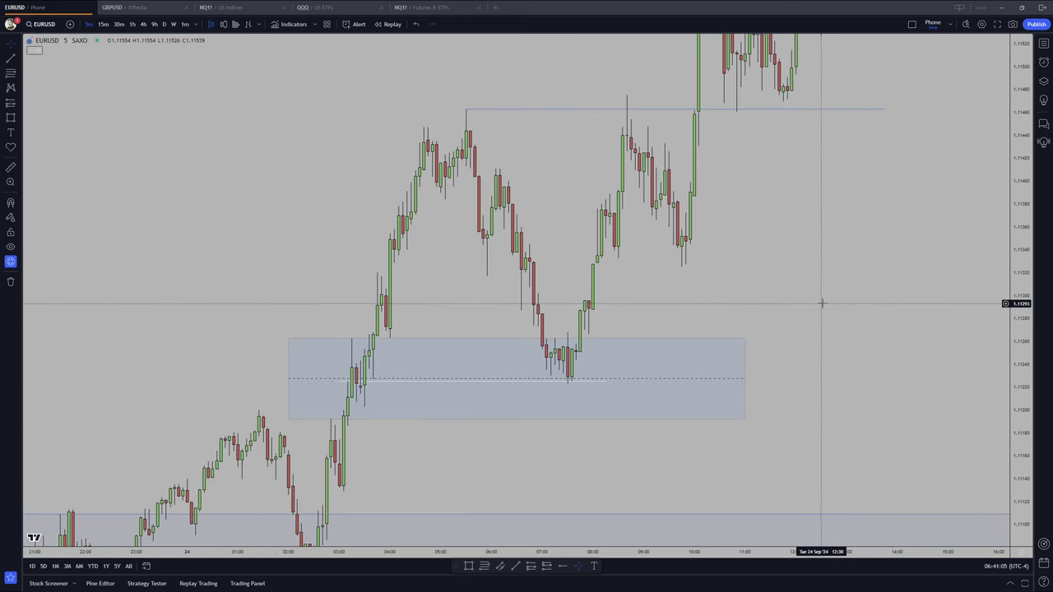
{"action": "left_click_drag", "start_coordinate": [820, 304], "coordinate": [806, 313]}
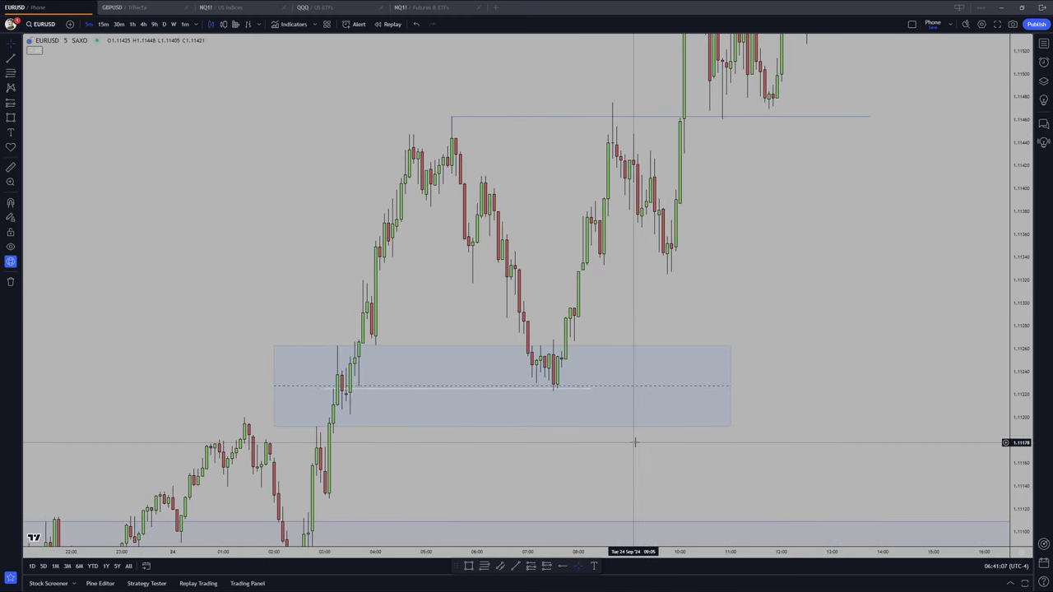
{"action": "left_click_drag", "start_coordinate": [647, 328], "coordinate": [646, 334]}
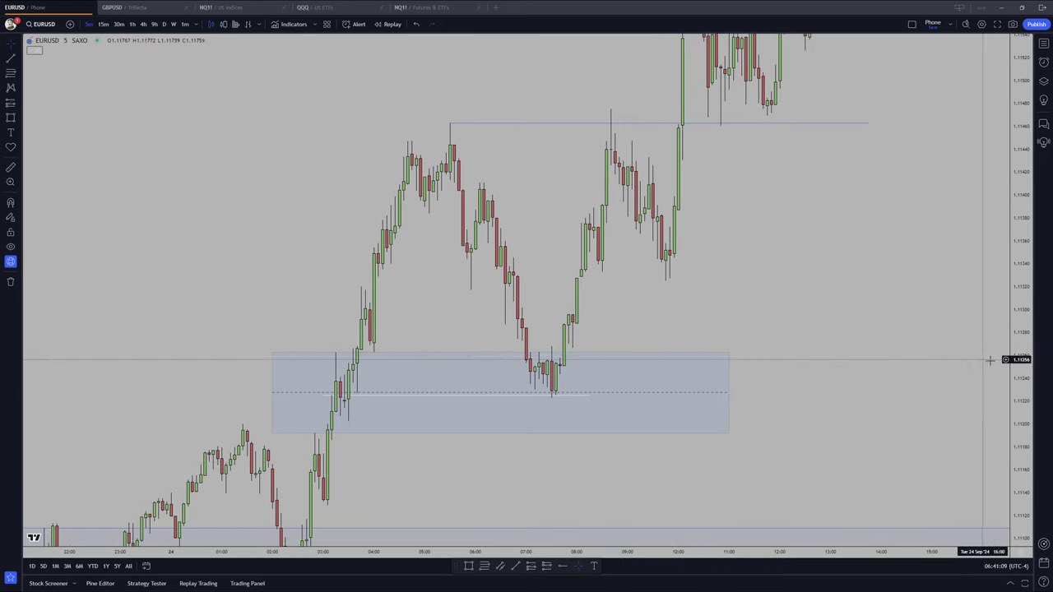
{"action": "left_click_drag", "start_coordinate": [1020, 361], "coordinate": [1019, 340]}
{"action": "left_click_drag", "start_coordinate": [920, 335], "coordinate": [913, 345]}
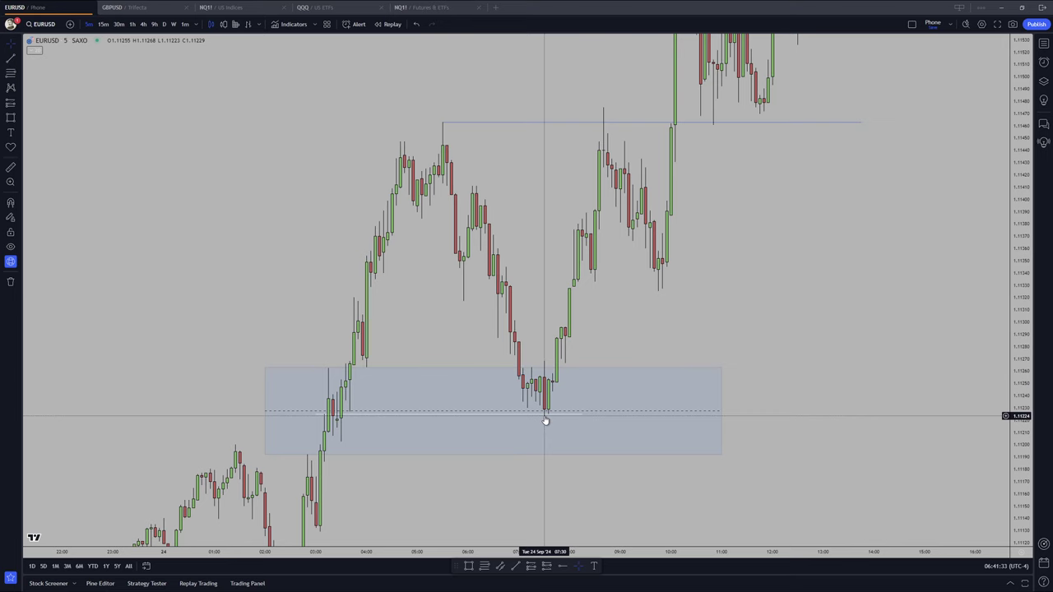
{"action": "left_click_drag", "start_coordinate": [625, 339], "coordinate": [710, 280]}
{"action": "scroll", "coordinate": [710, 280], "scroll_direction": "up", "scroll_amount": 3}
{"action": "left_click_drag", "start_coordinate": [1018, 377], "coordinate": [1019, 284]}
{"action": "left_click_drag", "start_coordinate": [923, 259], "coordinate": [836, 304]}
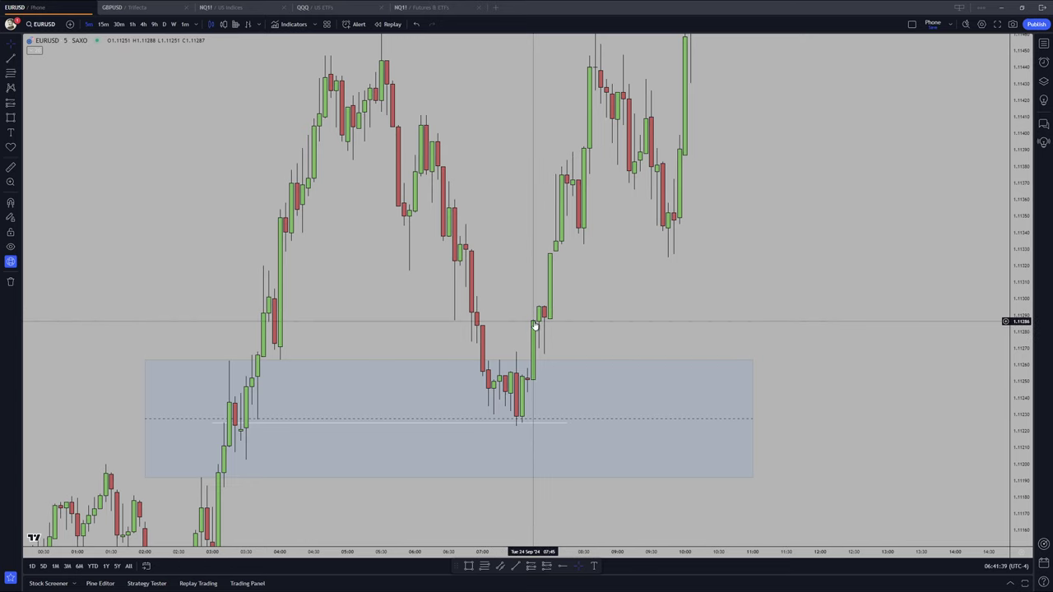
Mark the gap between the 24 September 06:55 low and 07:05 high with two red horizontal template lines ending around 08:25.
{"action": "left_click_drag", "start_coordinate": [614, 322], "coordinate": [623, 318]}
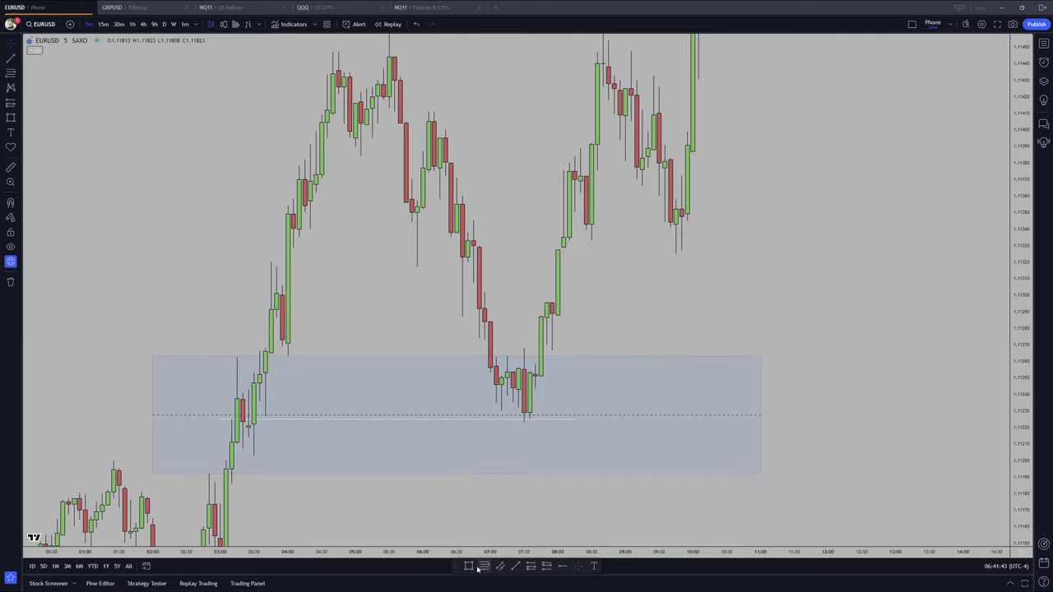
{"action": "left_click", "coordinate": [515, 567]}
{"action": "left_click", "coordinate": [473, 25]}
{"action": "left_click", "coordinate": [497, 73]}
{"action": "left_click", "coordinate": [586, 338]}
{"action": "left_click_drag", "start_coordinate": [552, 340], "coordinate": [545, 351]}
{"action": "left_click_drag", "start_coordinate": [480, 353], "coordinate": [507, 360]}
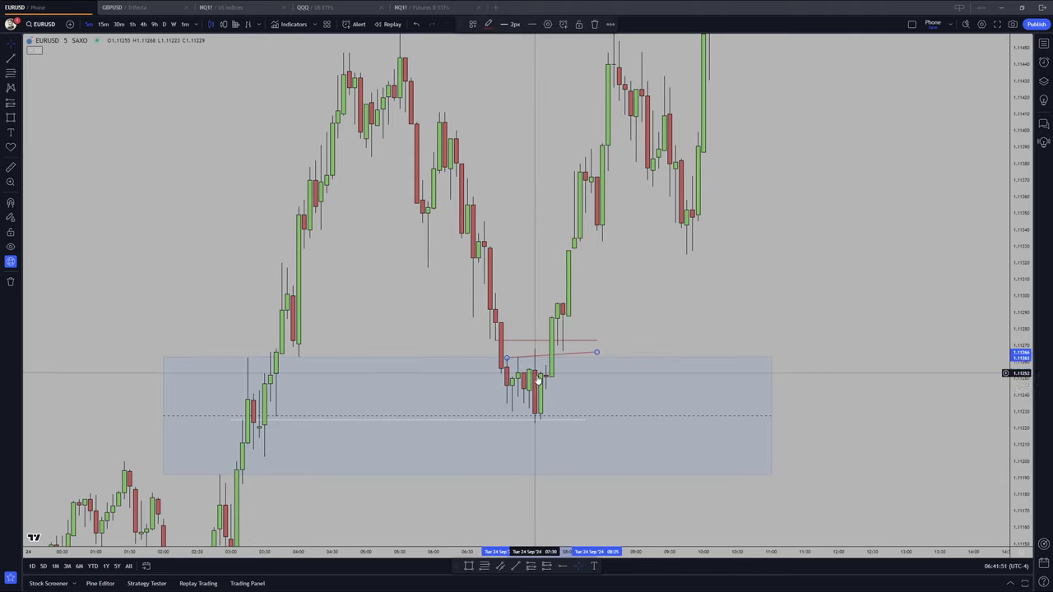
{"action": "mouse_move", "coordinate": [597, 353]}
{"action": "left_mouse_down"}
{"action": "mouse_move", "coordinate": [597, 362]}
{"action": "mouse_move", "coordinate": [637, 312]}
{"action": "left_mouse_up"}
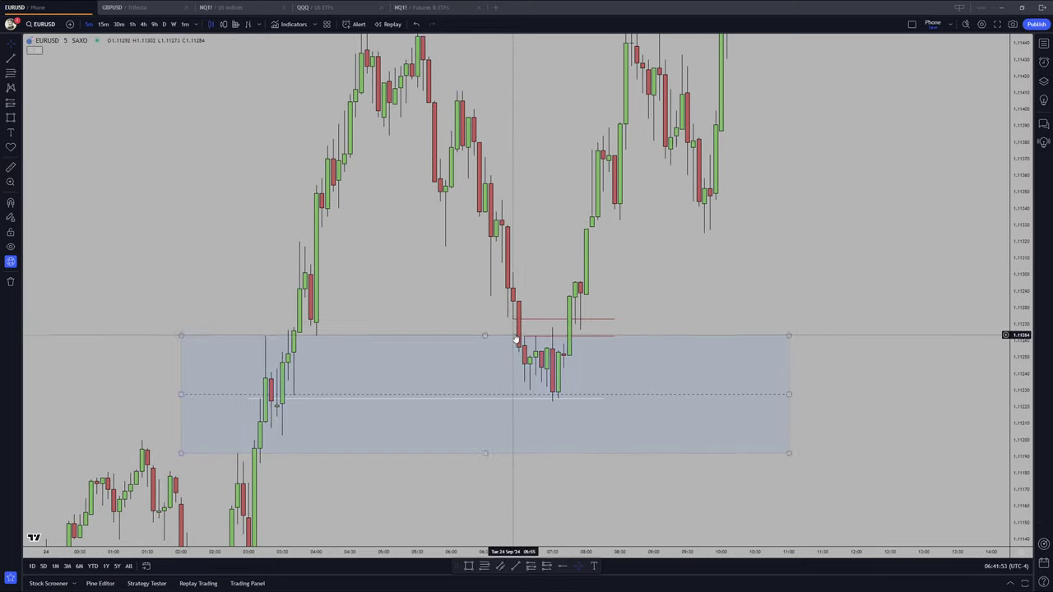
Measure from the lower wick of the 24 September 07:55 candle up to the upper red line.
{"action": "left_click", "coordinate": [553, 401]}
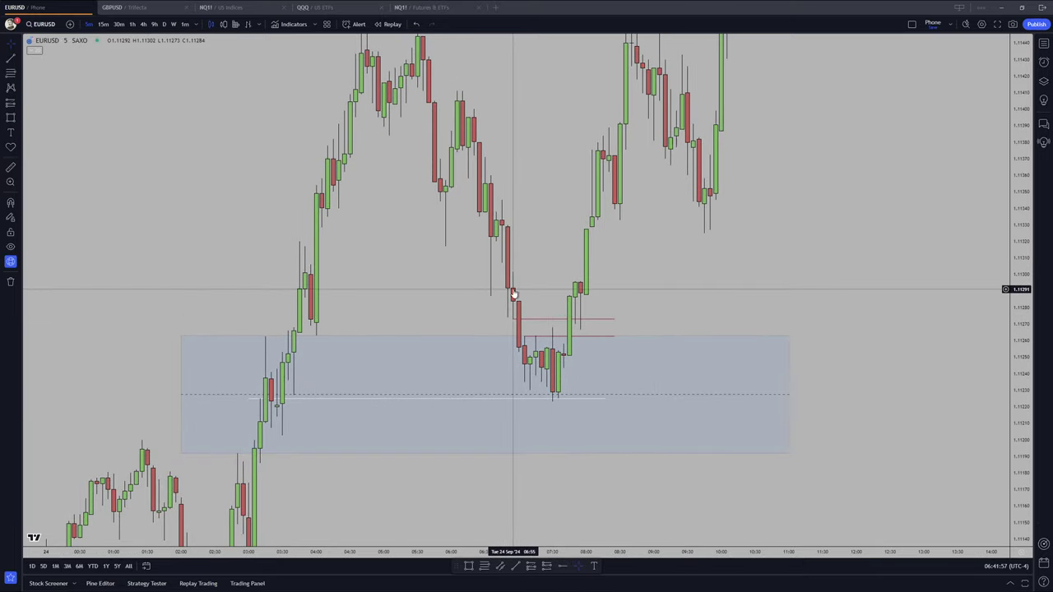
{"action": "left_click_drag", "start_coordinate": [1021, 313], "coordinate": [1021, 370]}
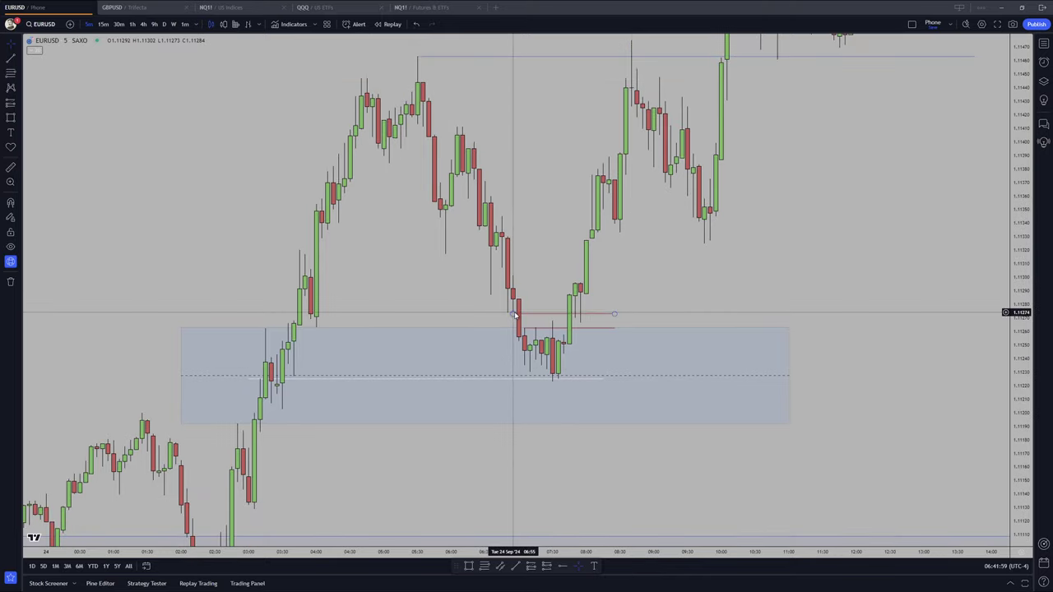
{"action": "left_click_drag", "start_coordinate": [1018, 390], "coordinate": [1017, 308]}
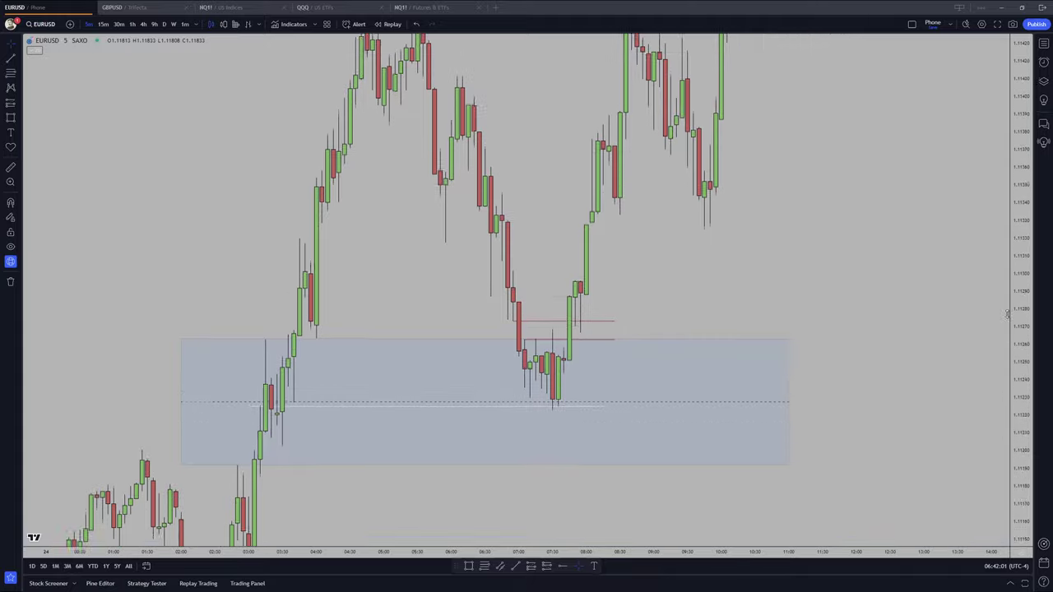
{"action": "scroll", "coordinate": [717, 282], "scroll_direction": "up", "scroll_amount": 3}
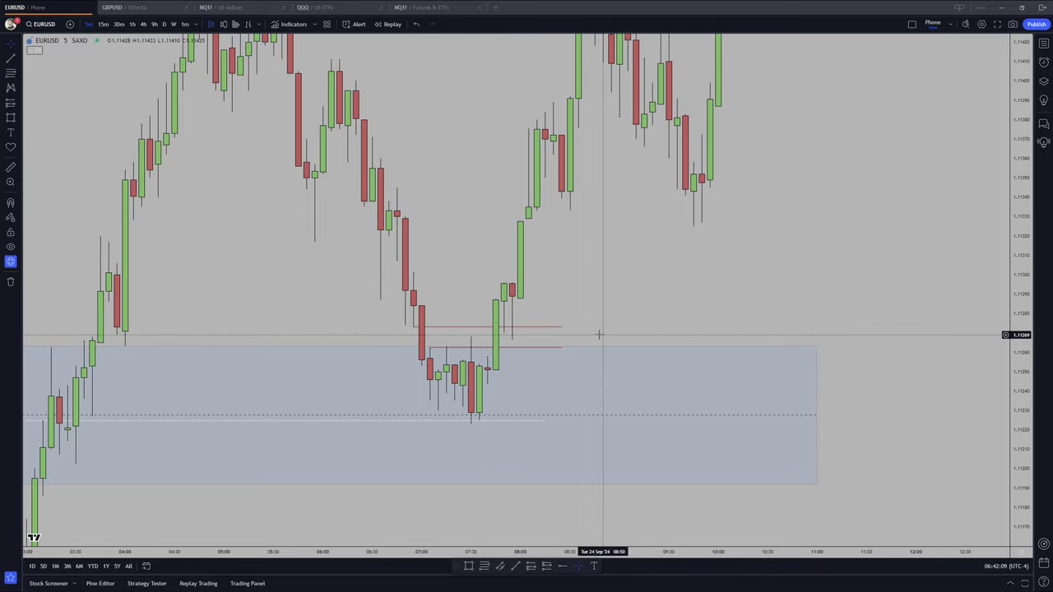
{"action": "left_click_drag", "start_coordinate": [599, 335], "coordinate": [617, 337]}
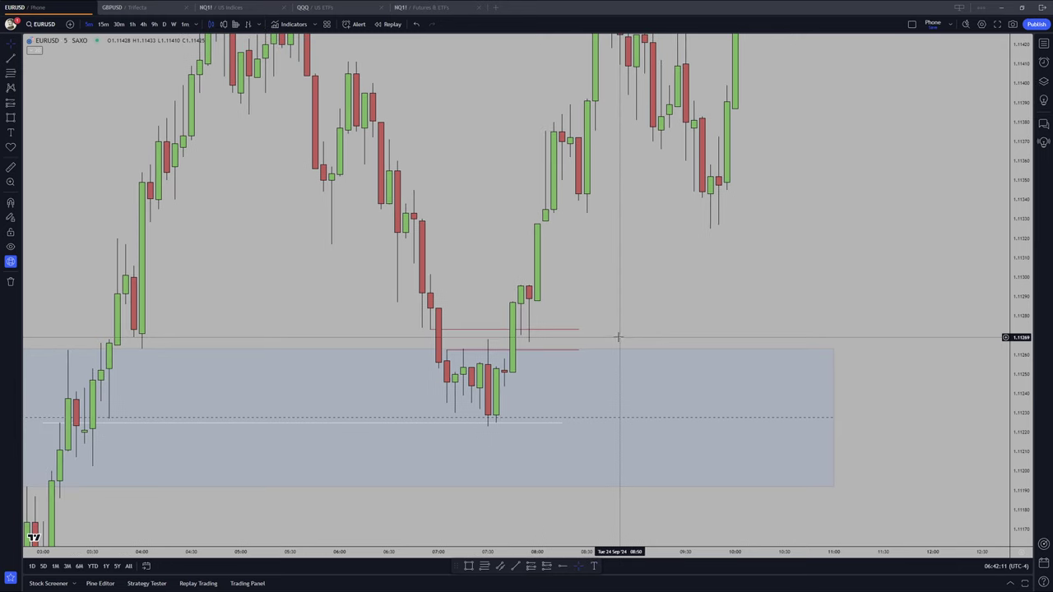
{"action": "left_click", "coordinate": [530, 338], "text": "shift"}
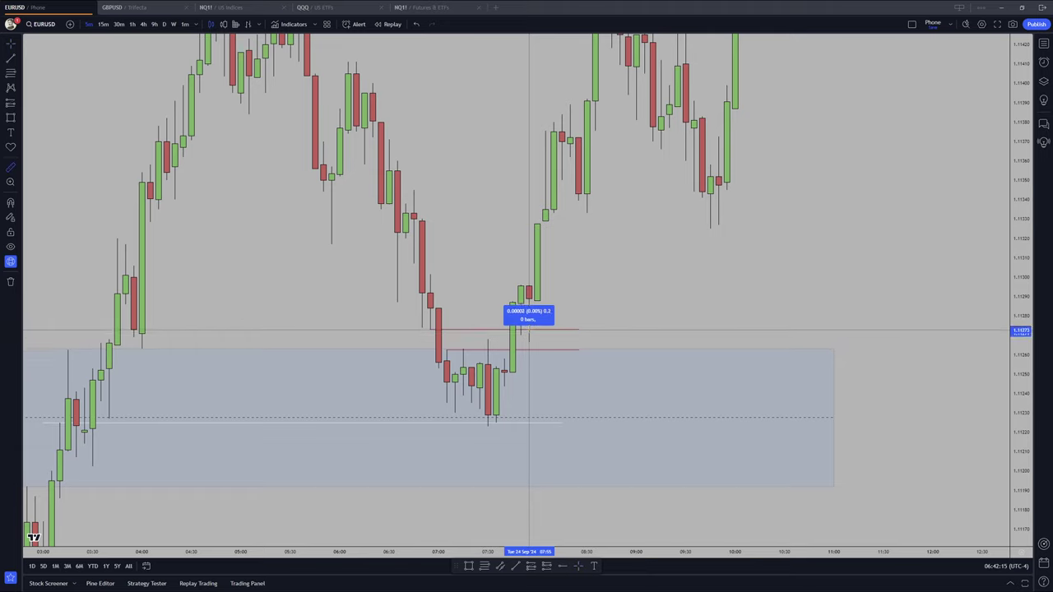
{"action": "left_click", "coordinate": [529, 328]}
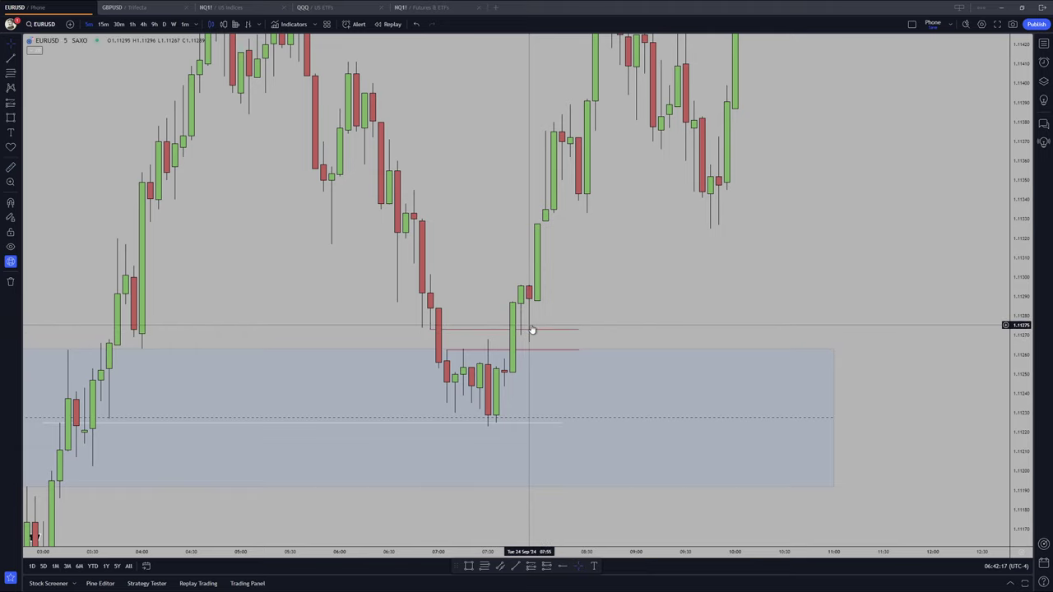
Examine the rally from the two red lines up to the blue swing-high line, undoing the accidental edit near the rectangle.
{"action": "left_click_drag", "start_coordinate": [1019, 323], "coordinate": [1018, 429]}
{"action": "scroll", "coordinate": [841, 320], "scroll_direction": "down", "scroll_amount": 3}
{"action": "left_click_drag", "start_coordinate": [921, 289], "coordinate": [849, 319]}
{"action": "left_click_drag", "start_coordinate": [1025, 334], "coordinate": [1025, 403]}
{"action": "scroll", "coordinate": [904, 336], "scroll_direction": "up", "scroll_amount": 1}
{"action": "left_click_drag", "start_coordinate": [887, 339], "coordinate": [847, 363]}
{"action": "scroll", "coordinate": [847, 362], "scroll_direction": "down", "scroll_amount": 2}
{"action": "left_click_drag", "start_coordinate": [501, 241], "coordinate": [494, 271]}
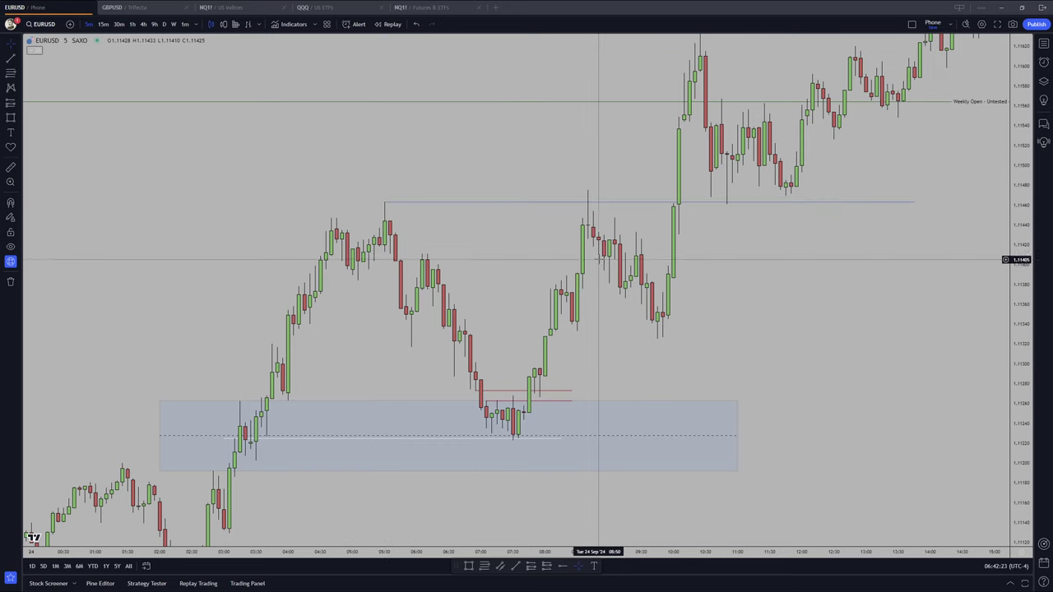
{"action": "scroll", "coordinate": [652, 315], "scroll_direction": "down", "scroll_amount": 3}
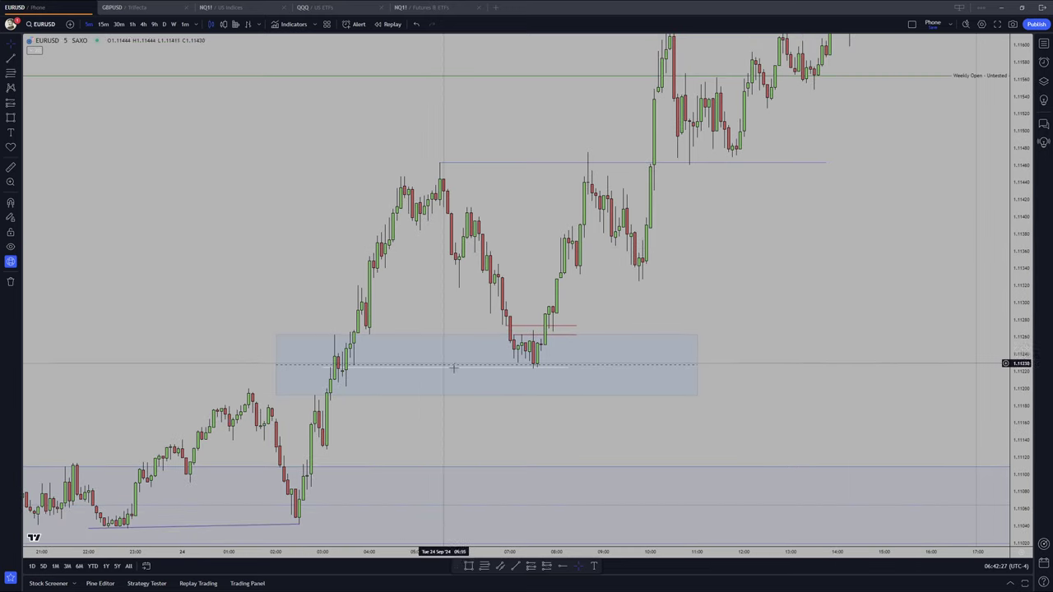
{"action": "left_click_drag", "start_coordinate": [469, 395], "coordinate": [403, 436]}
{"action": "key", "text": "ctrl+z"}
{"action": "left_click_drag", "start_coordinate": [803, 268], "coordinate": [773, 301]}
{"action": "left_click_drag", "start_coordinate": [930, 378], "coordinate": [893, 394]}
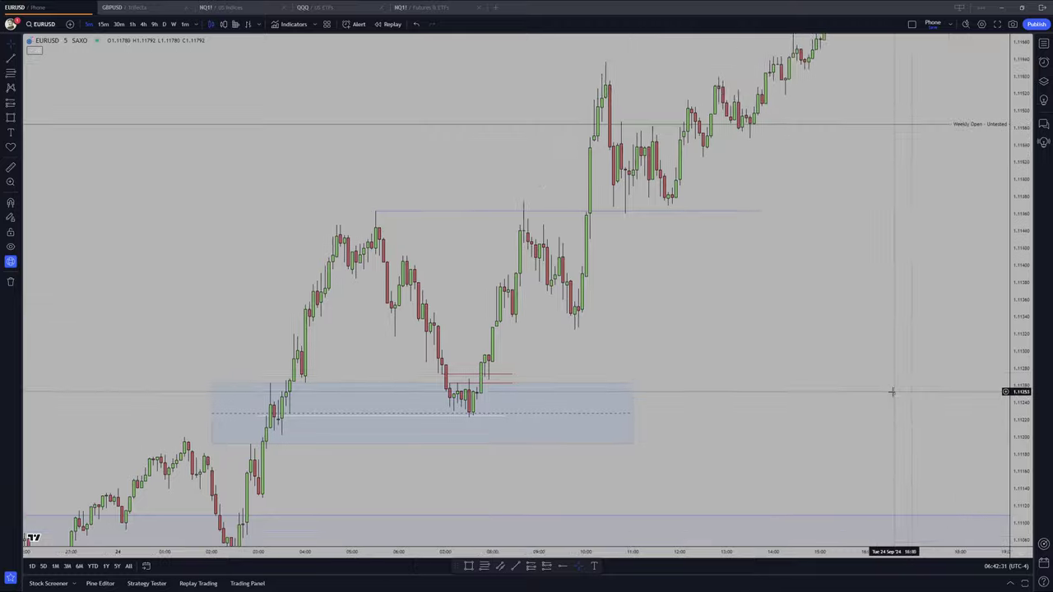
Examine the 24 September pullback before 10:00 and the breakout above the blue line towards the Weekly Open line.
{"action": "scroll", "coordinate": [894, 395], "scroll_direction": "up", "scroll_amount": 1}
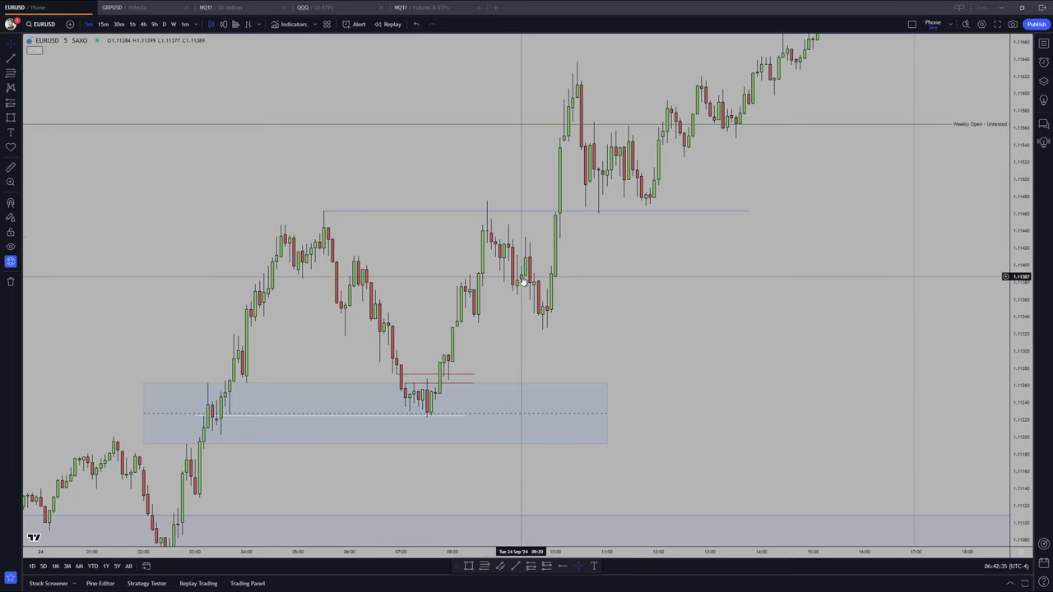
{"action": "left_click_drag", "start_coordinate": [675, 333], "coordinate": [694, 346]}
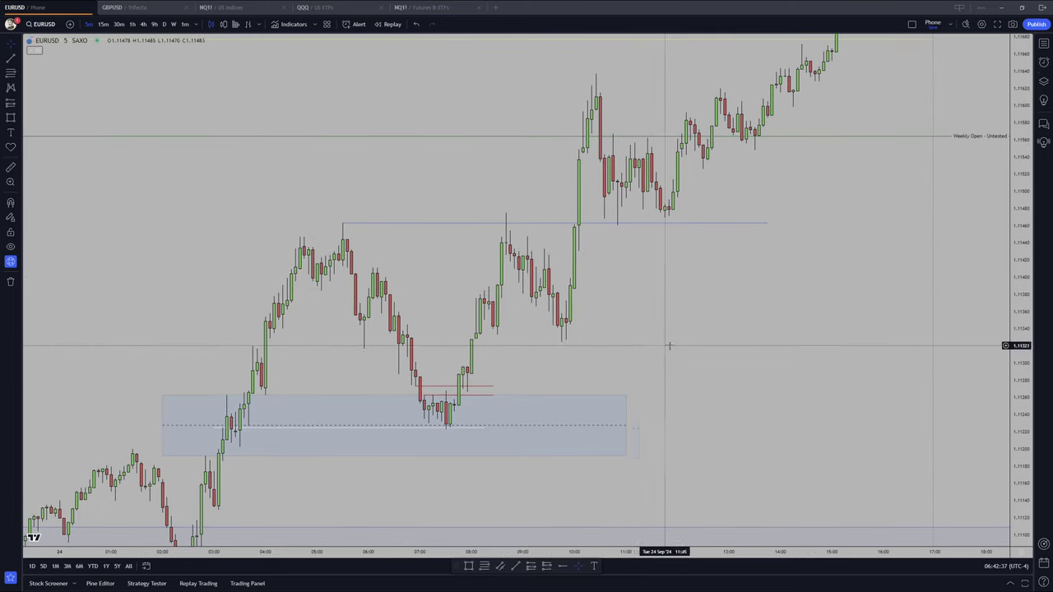
{"action": "left_click_drag", "start_coordinate": [1022, 385], "coordinate": [1022, 361]}
{"action": "left_click_drag", "start_coordinate": [833, 361], "coordinate": [824, 371]}
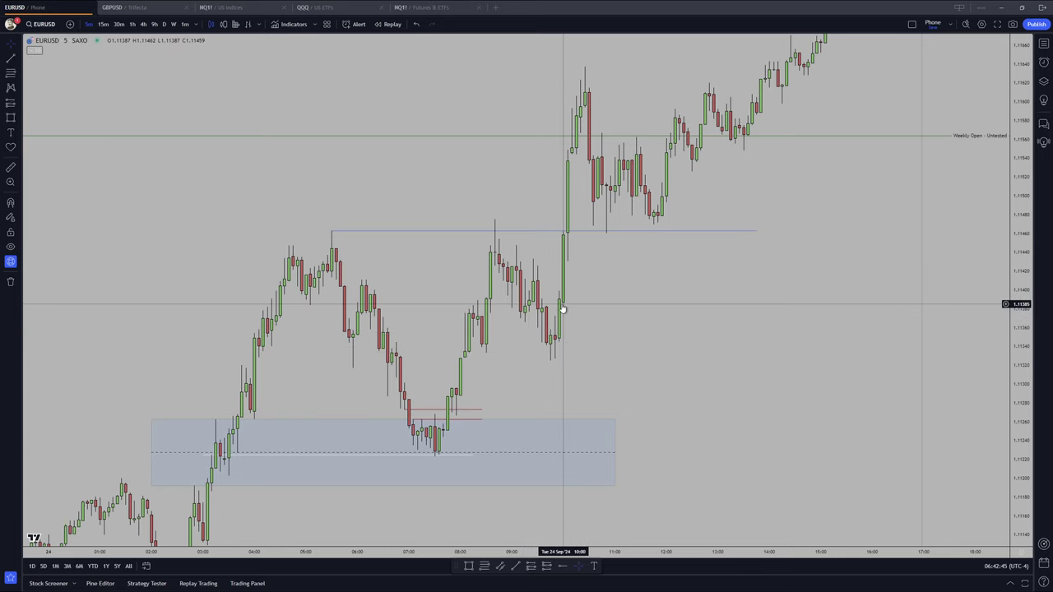
{"action": "left_click_drag", "start_coordinate": [1020, 317], "coordinate": [983, 385]}
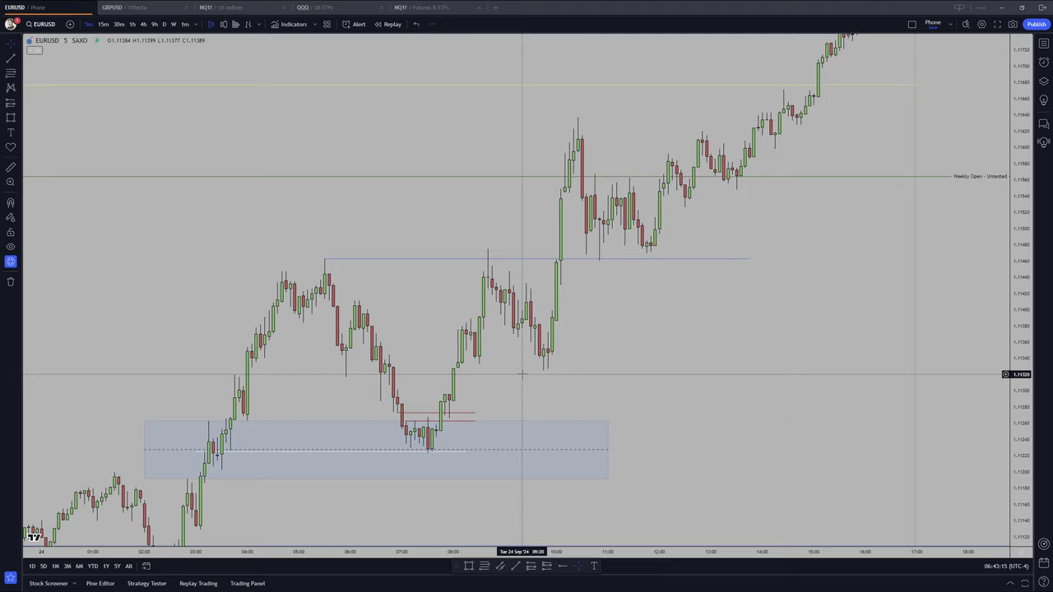
{"action": "left_click_drag", "start_coordinate": [649, 337], "coordinate": [665, 355]}
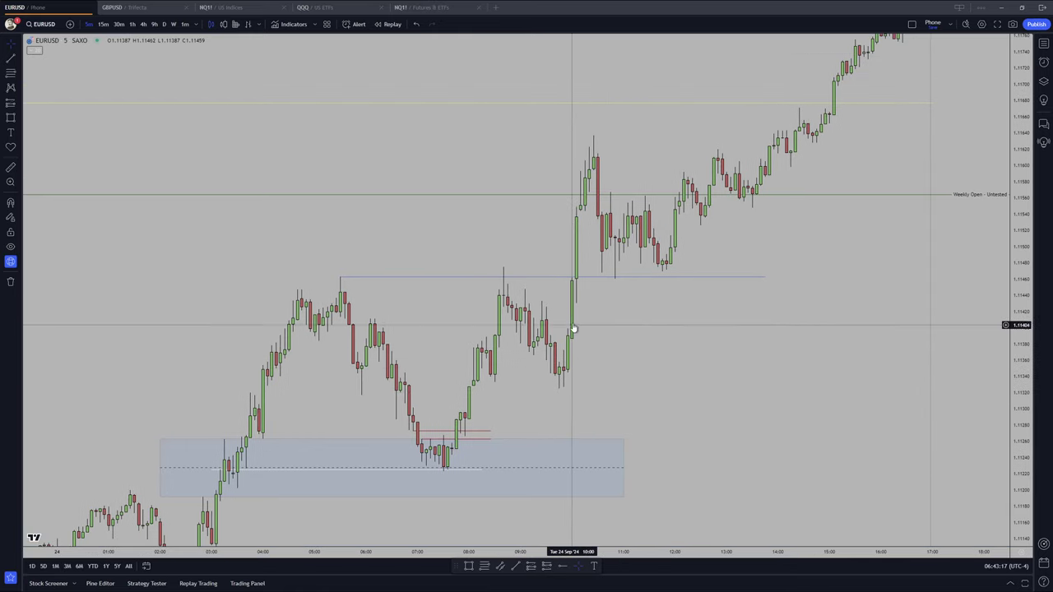
{"action": "left_click_drag", "start_coordinate": [640, 194], "coordinate": [628, 245]}
{"action": "scroll", "coordinate": [617, 279], "scroll_direction": "up", "scroll_amount": 2}
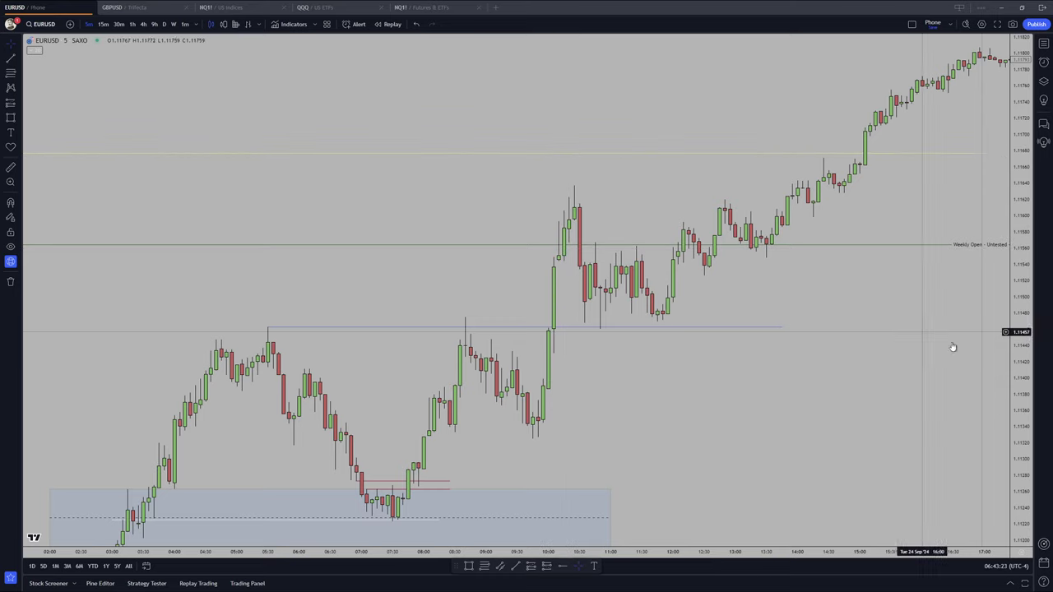
Compare the 23 September low with the 24 September 10:30 high, and inspect the reaction at the Weekly Open line.
{"action": "left_click_drag", "start_coordinate": [1019, 350], "coordinate": [1020, 465]}
{"action": "scroll", "coordinate": [874, 448], "scroll_direction": "down", "scroll_amount": 7}
{"action": "scroll", "coordinate": [872, 448], "scroll_direction": "down", "scroll_amount": 6}
{"action": "left_click_drag", "start_coordinate": [1019, 421], "coordinate": [1019, 473]}
{"action": "left_click_drag", "start_coordinate": [899, 350], "coordinate": [872, 353]}
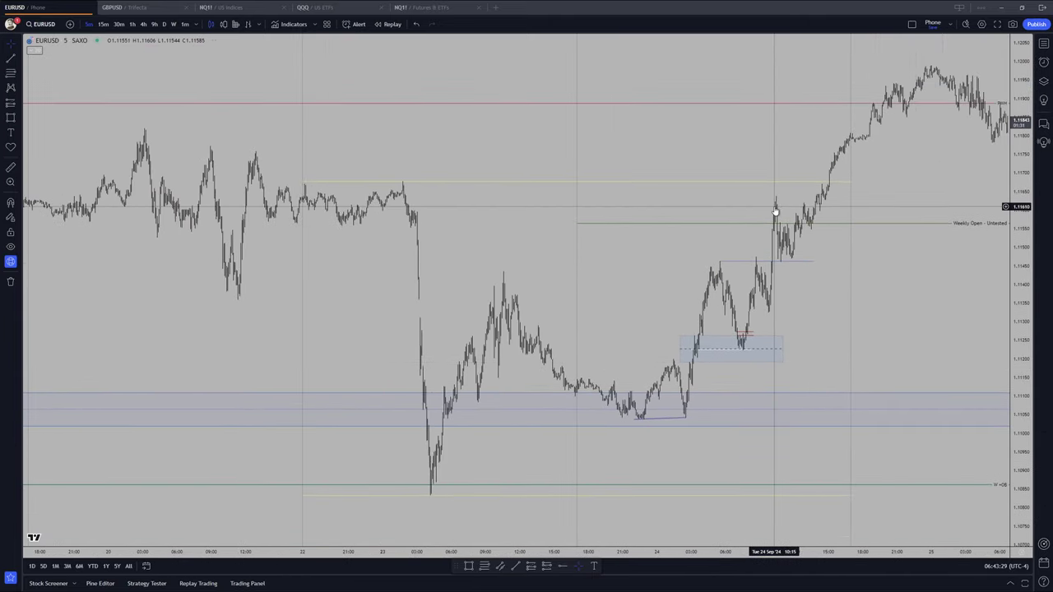
{"action": "left_click", "coordinate": [431, 496]}
{"action": "scroll", "coordinate": [802, 378], "scroll_direction": "up", "scroll_amount": 5}
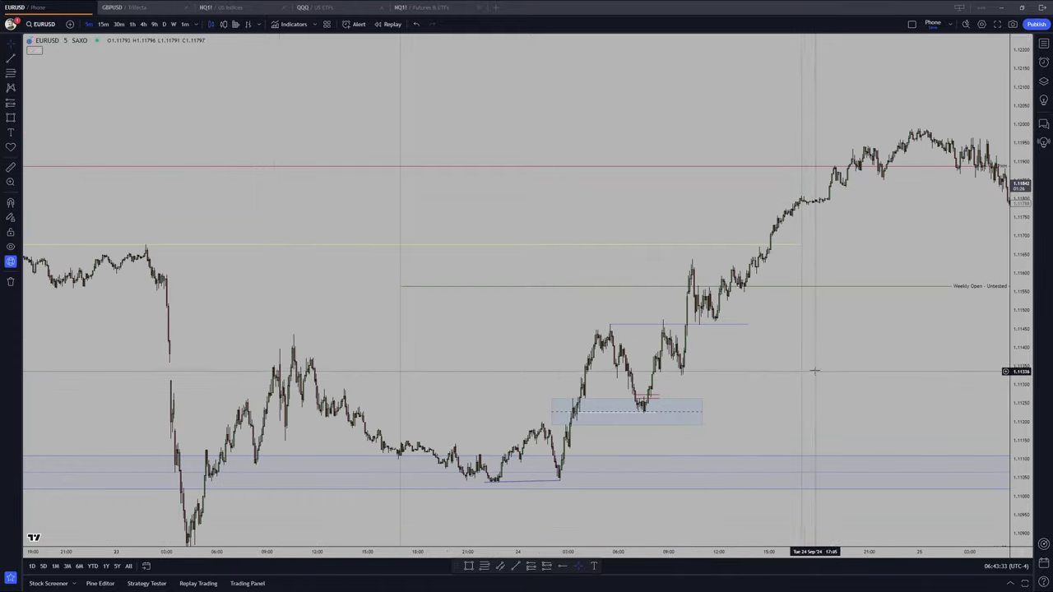
{"action": "scroll", "coordinate": [653, 398], "scroll_direction": "up", "scroll_amount": 5}
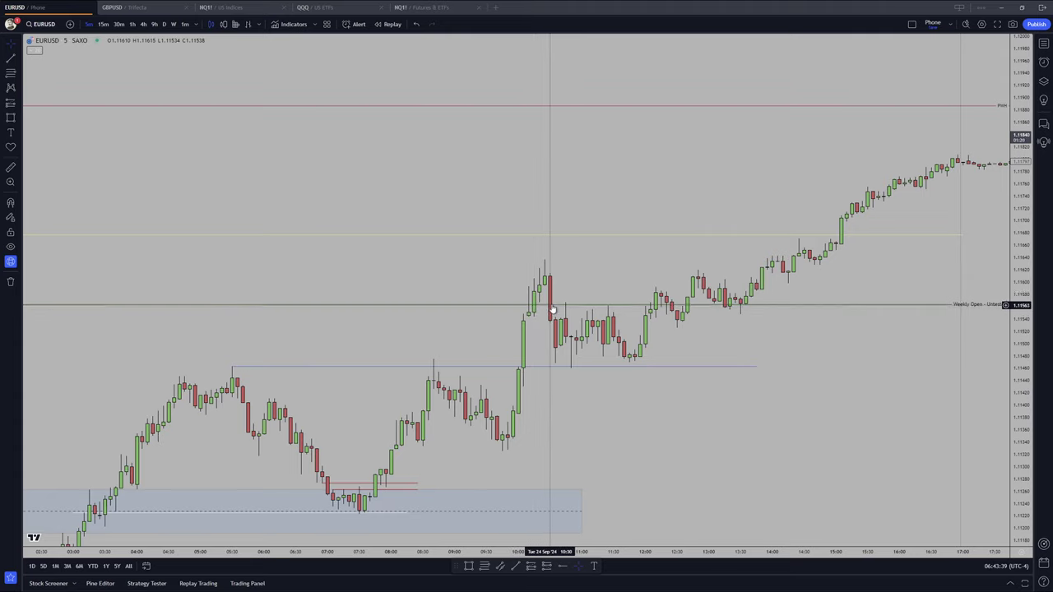
{"action": "left_click", "coordinate": [552, 306]}
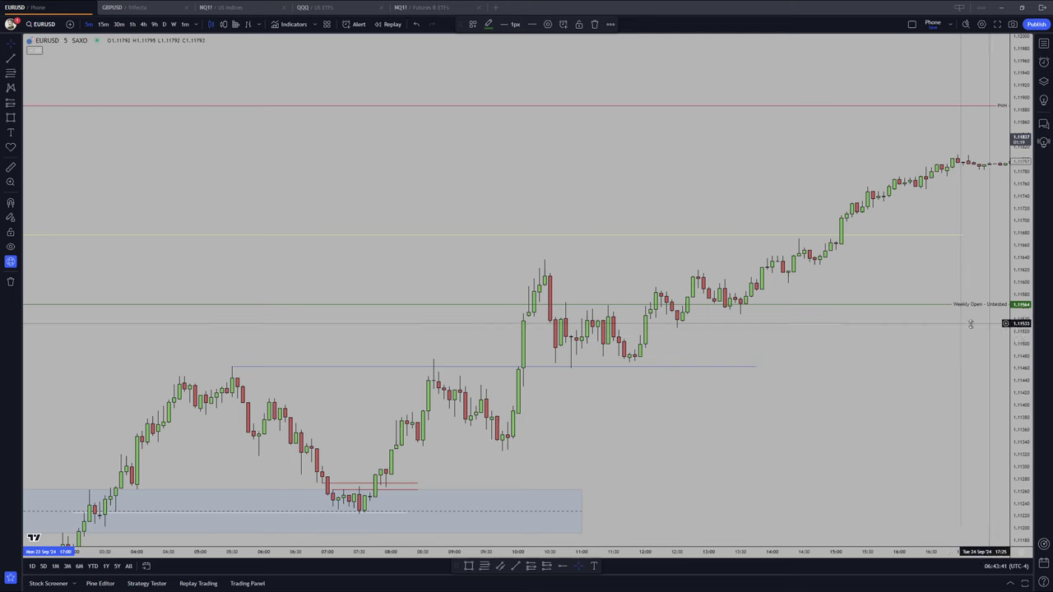
Review the full move from the 23 September low through the yellow line to the red line and the latest candles.
{"action": "scroll", "coordinate": [549, 356], "scroll_direction": "down", "scroll_amount": 5}
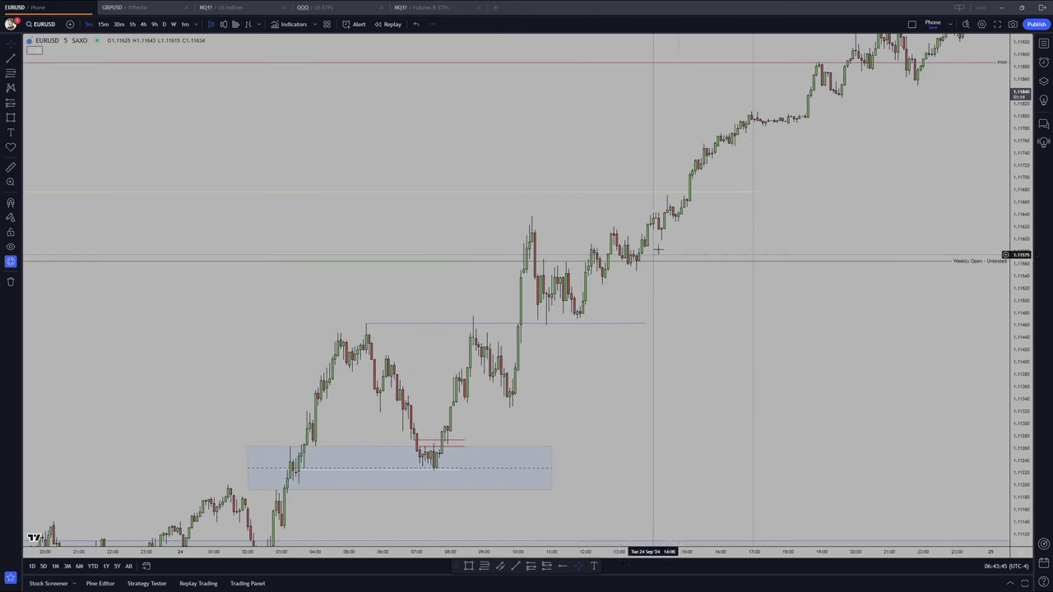
{"action": "left_click_drag", "start_coordinate": [555, 341], "coordinate": [612, 302]}
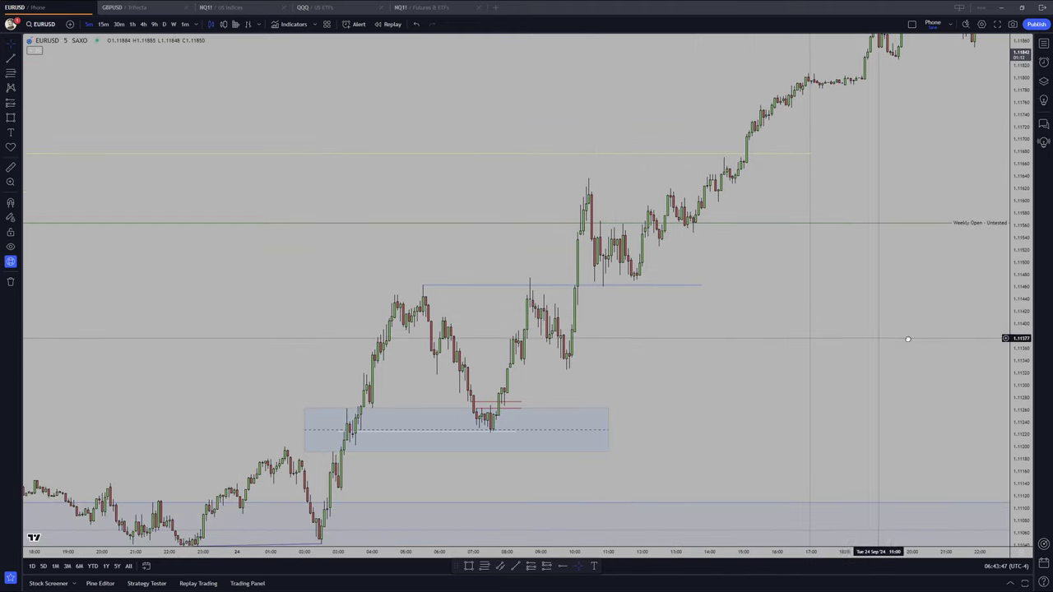
{"action": "left_click_drag", "start_coordinate": [1021, 338], "coordinate": [1021, 406]}
{"action": "left_click_drag", "start_coordinate": [776, 373], "coordinate": [813, 362]}
{"action": "scroll", "coordinate": [812, 364], "scroll_direction": "down", "scroll_amount": 2}
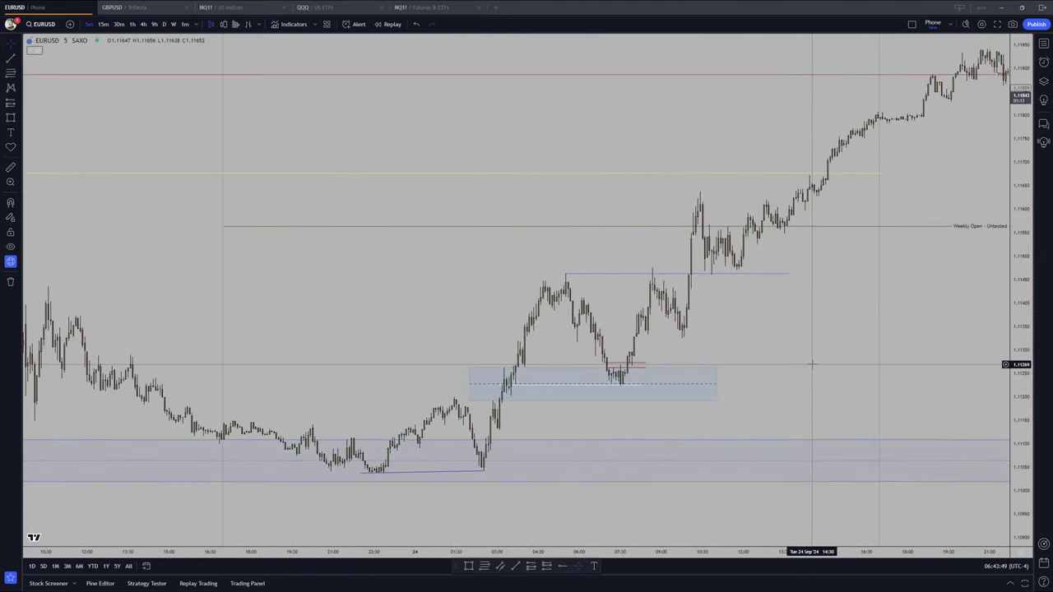
{"action": "scroll", "coordinate": [842, 350], "scroll_direction": "down", "scroll_amount": 5}
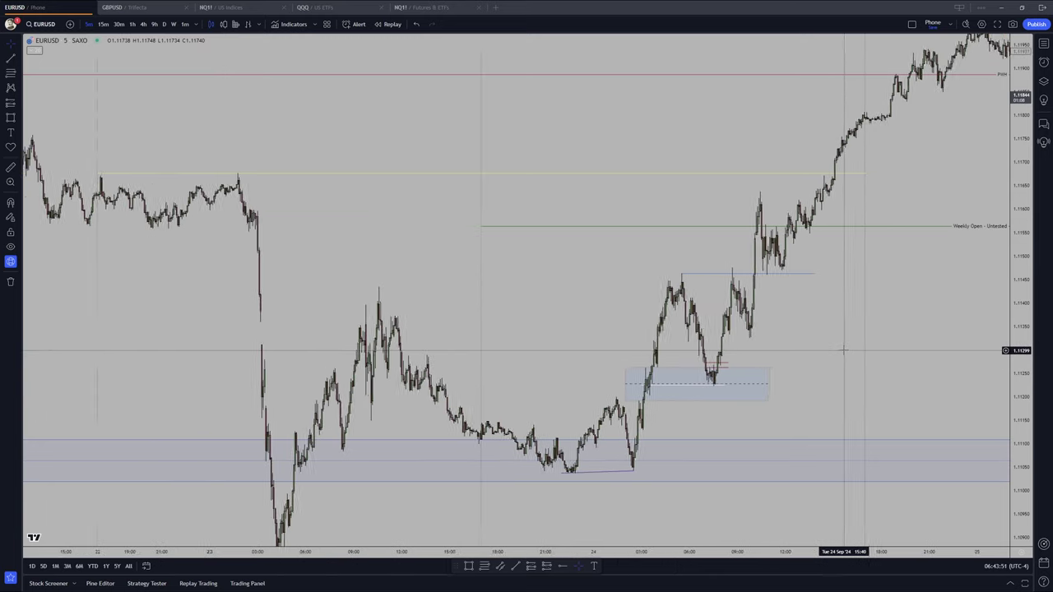
{"action": "scroll", "coordinate": [842, 351], "scroll_direction": "down", "scroll_amount": 2}
{"action": "left_click_drag", "start_coordinate": [845, 352], "coordinate": [776, 375]}
{"action": "left_click_drag", "start_coordinate": [1020, 367], "coordinate": [1020, 416]}
{"action": "left_click_drag", "start_coordinate": [856, 347], "coordinate": [844, 352]}
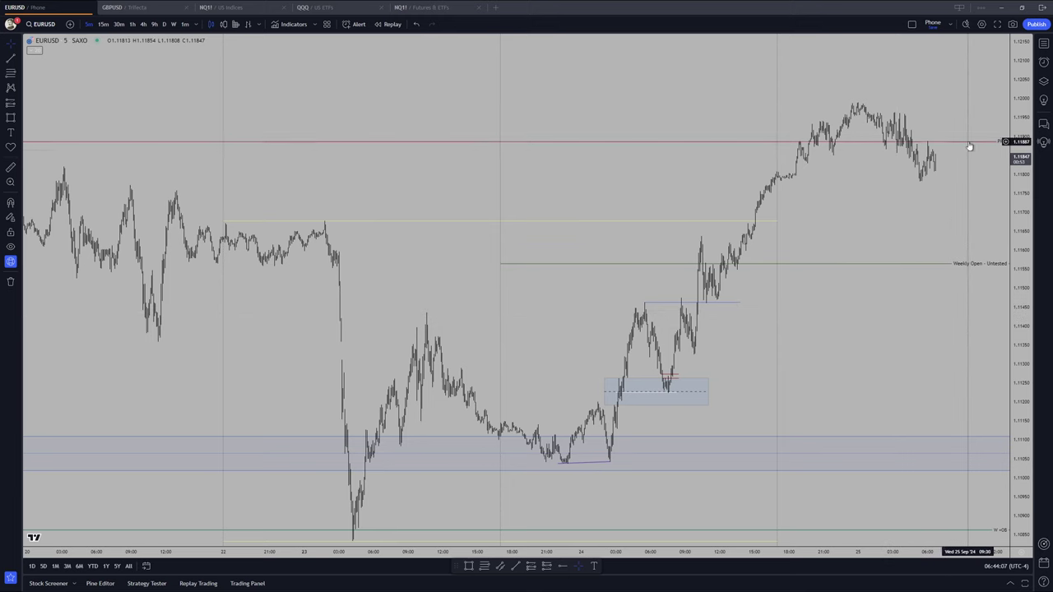
{"action": "left_click_drag", "start_coordinate": [969, 146], "coordinate": [914, 176]}
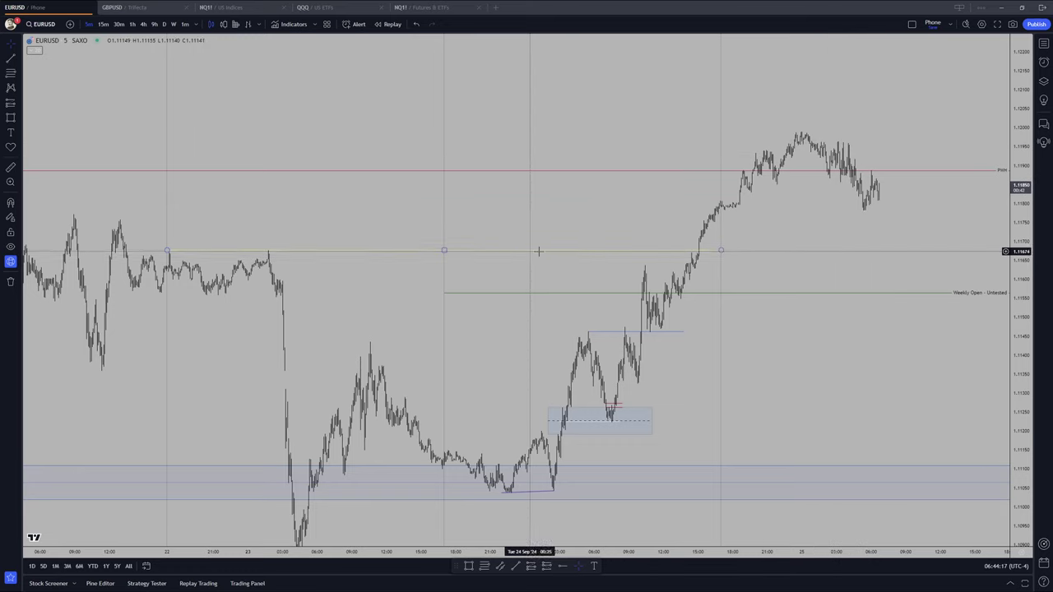
{"action": "left_click_drag", "start_coordinate": [525, 220], "coordinate": [554, 189]}
{"action": "left_click_drag", "start_coordinate": [1020, 339], "coordinate": [1017, 382]}
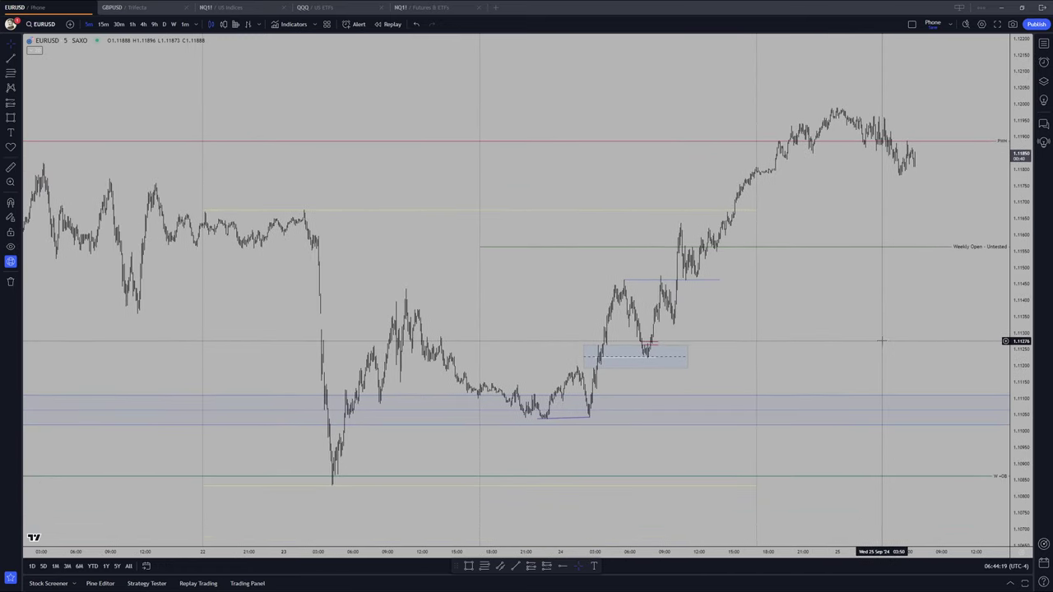